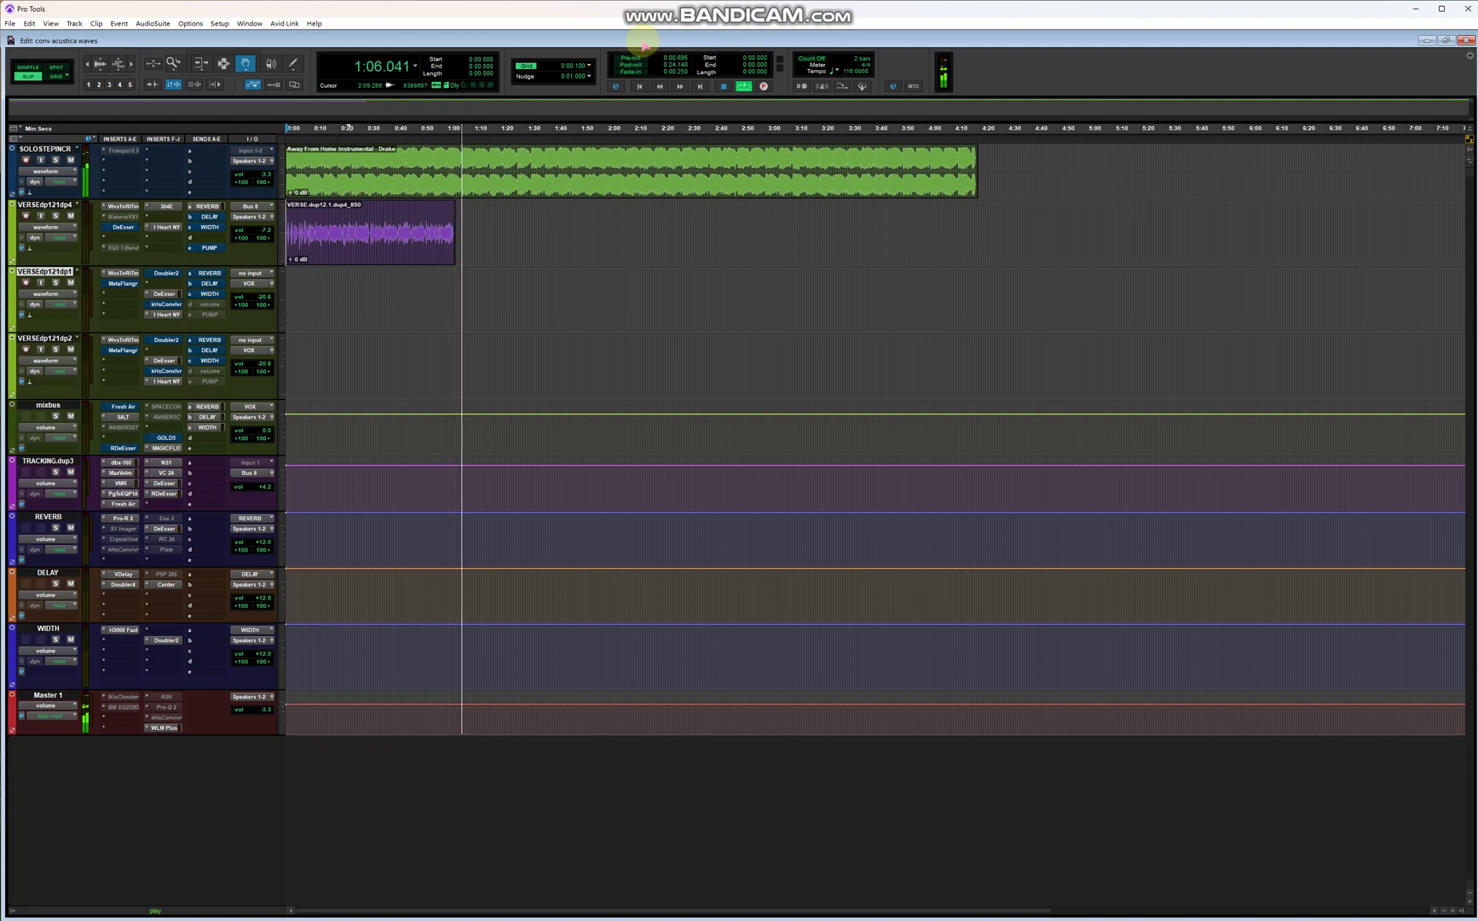
Stop playback and review the SALT, GOLD5 and MAGIC FLOW plug-ins inserted on the mixbus track
key("space")
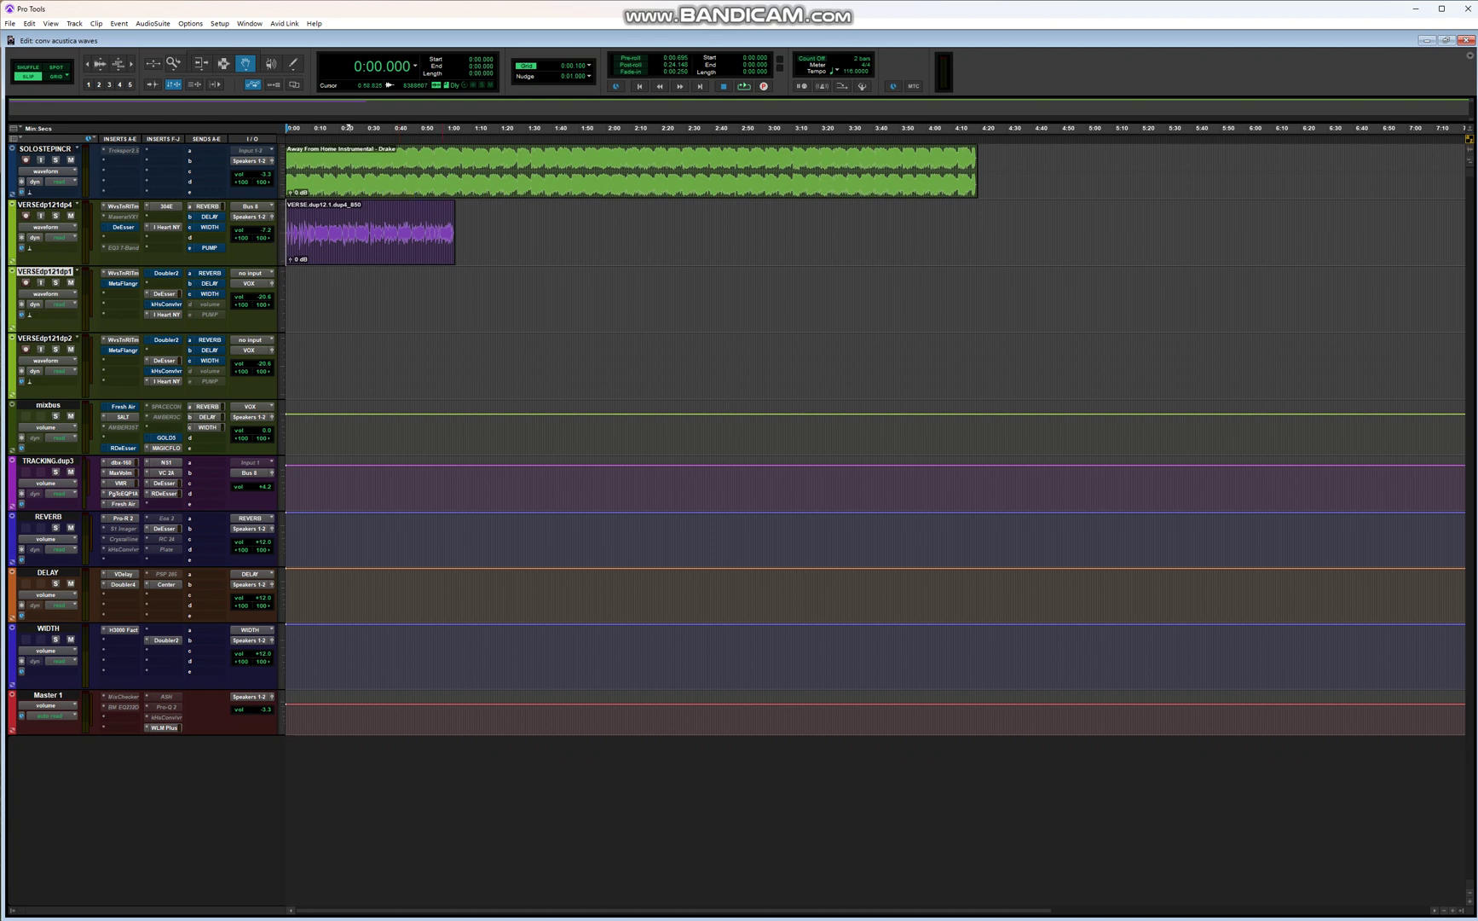
left_click(127, 417)
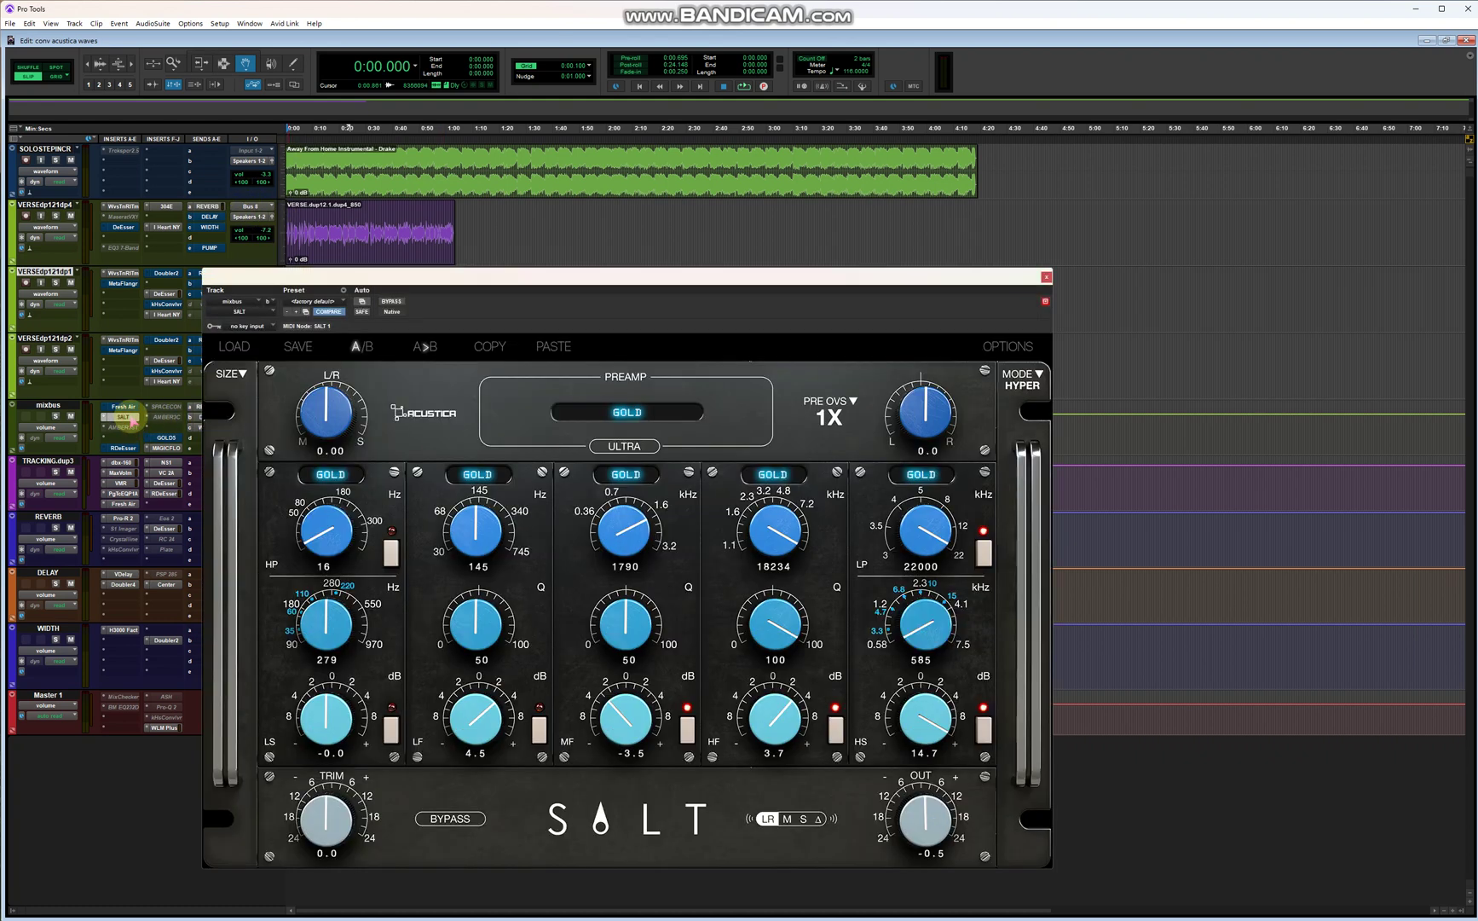
left_click(126, 417)
left_click(166, 437)
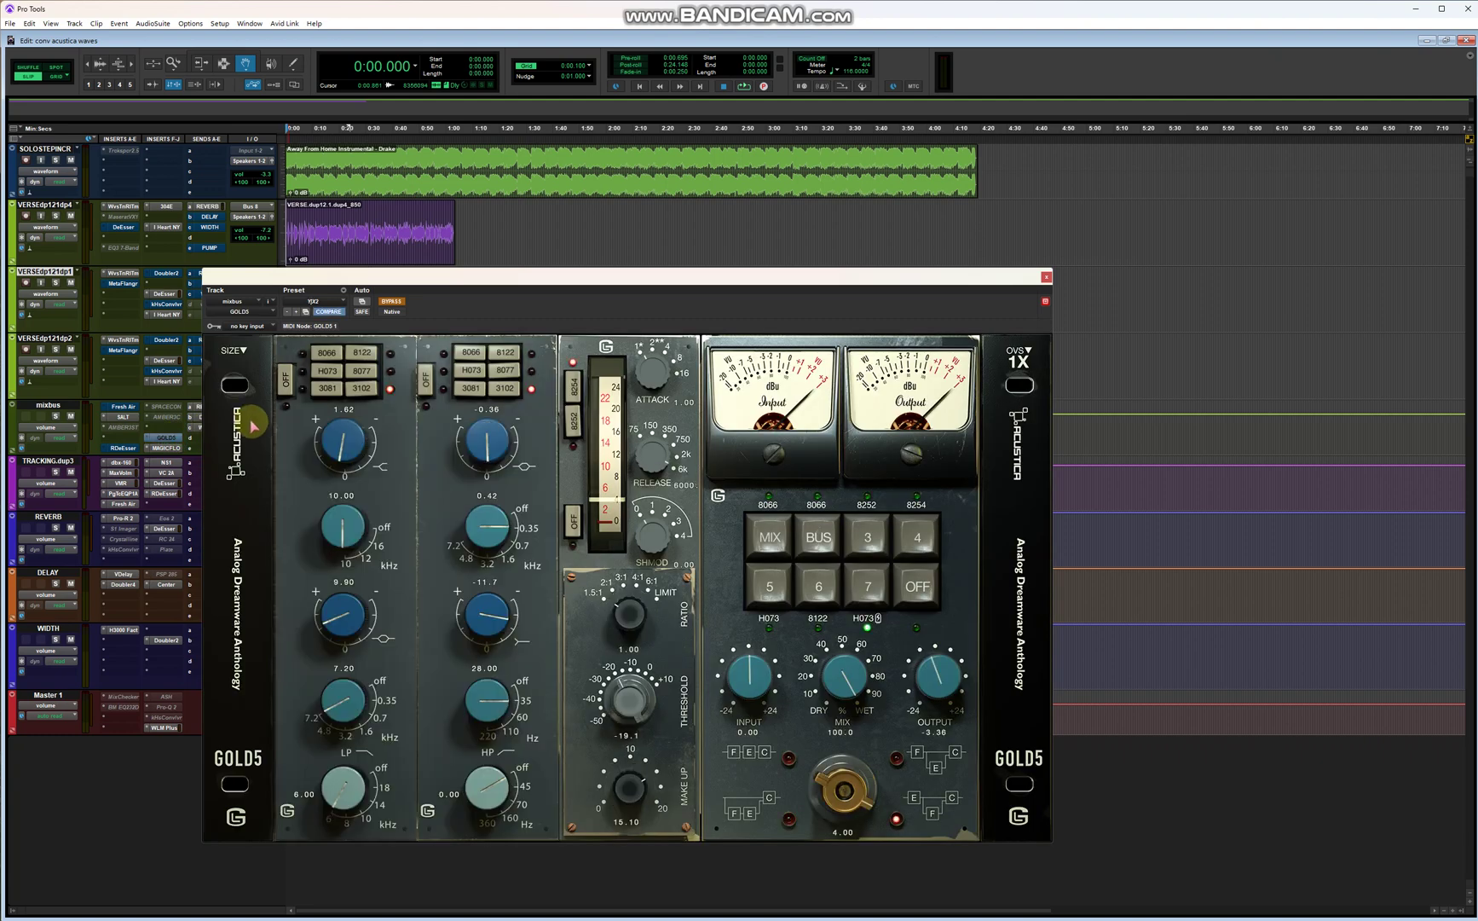
left_click(171, 449)
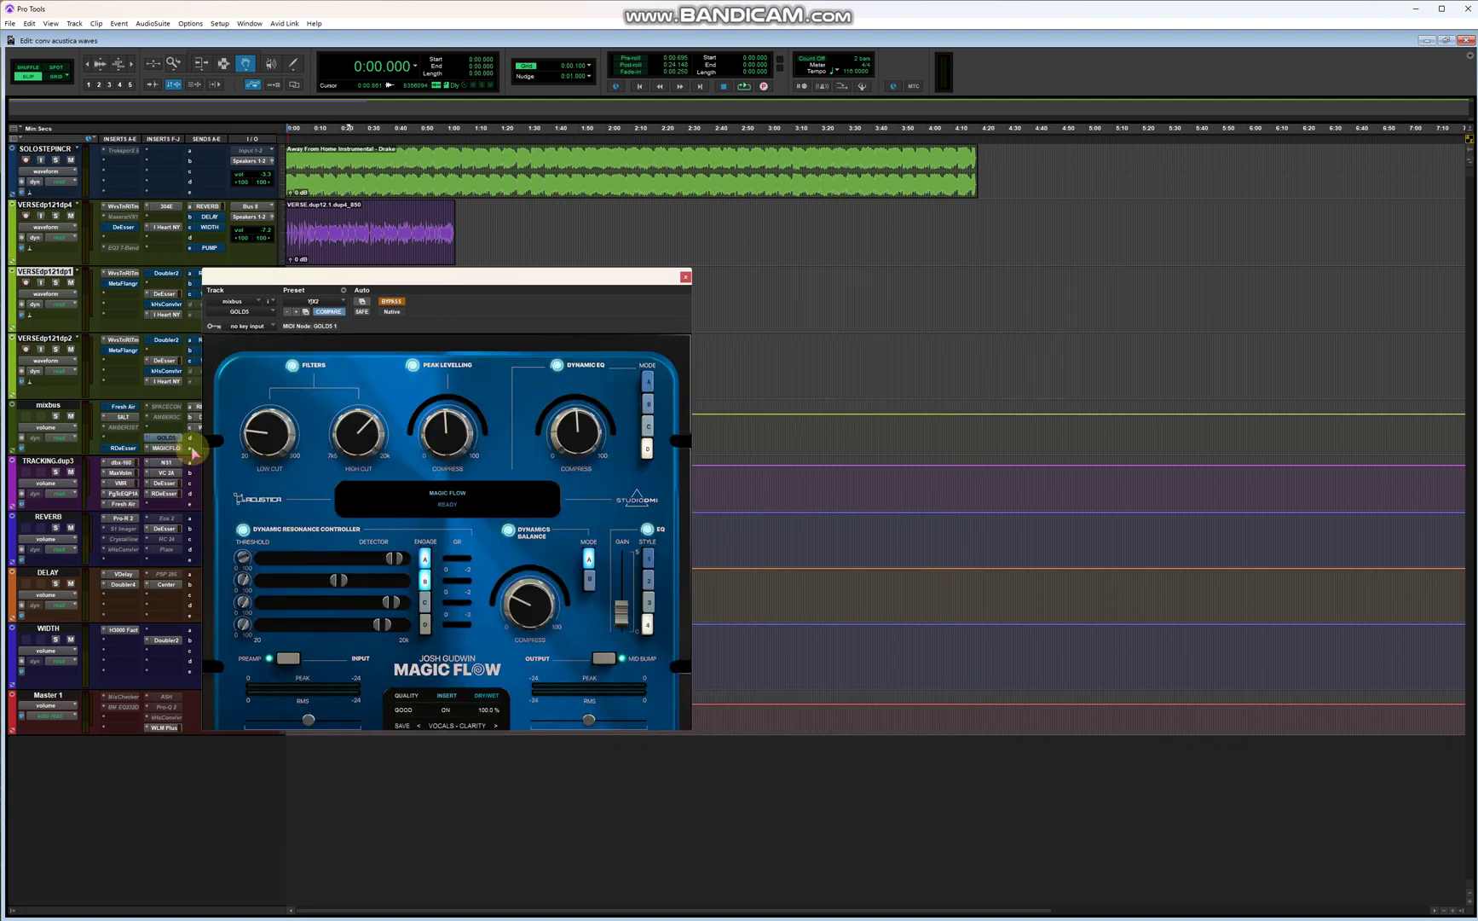
left_click(693, 281)
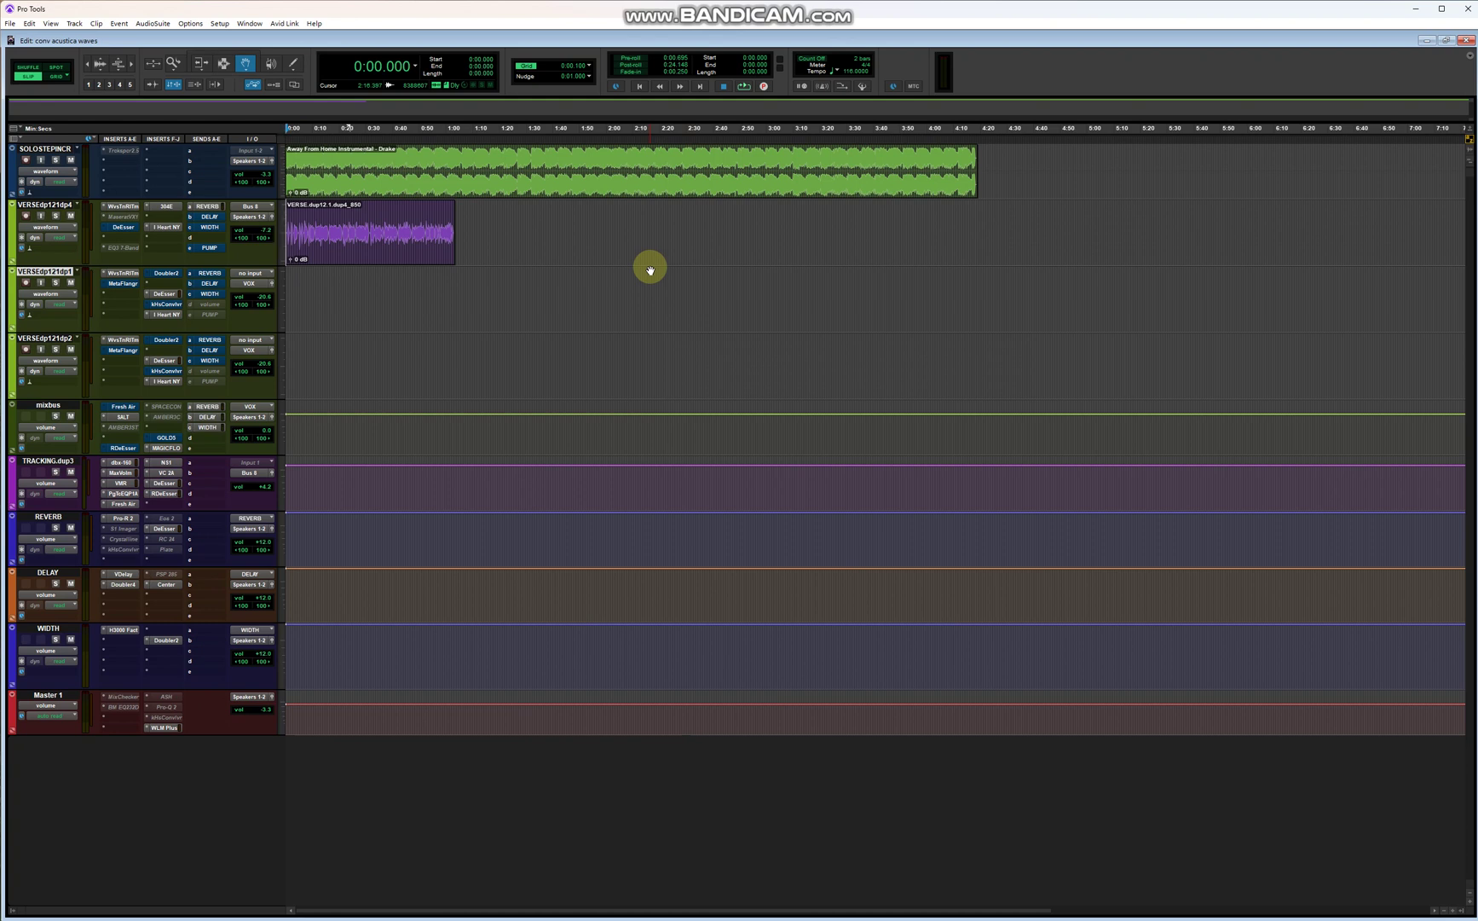
Select the vocal clip on the VERSEdp121dp4 track and inspect that track's 304E equalizer insert
left_click(407, 228)
left_click(166, 206)
left_click_drag(304, 277, 368, 270)
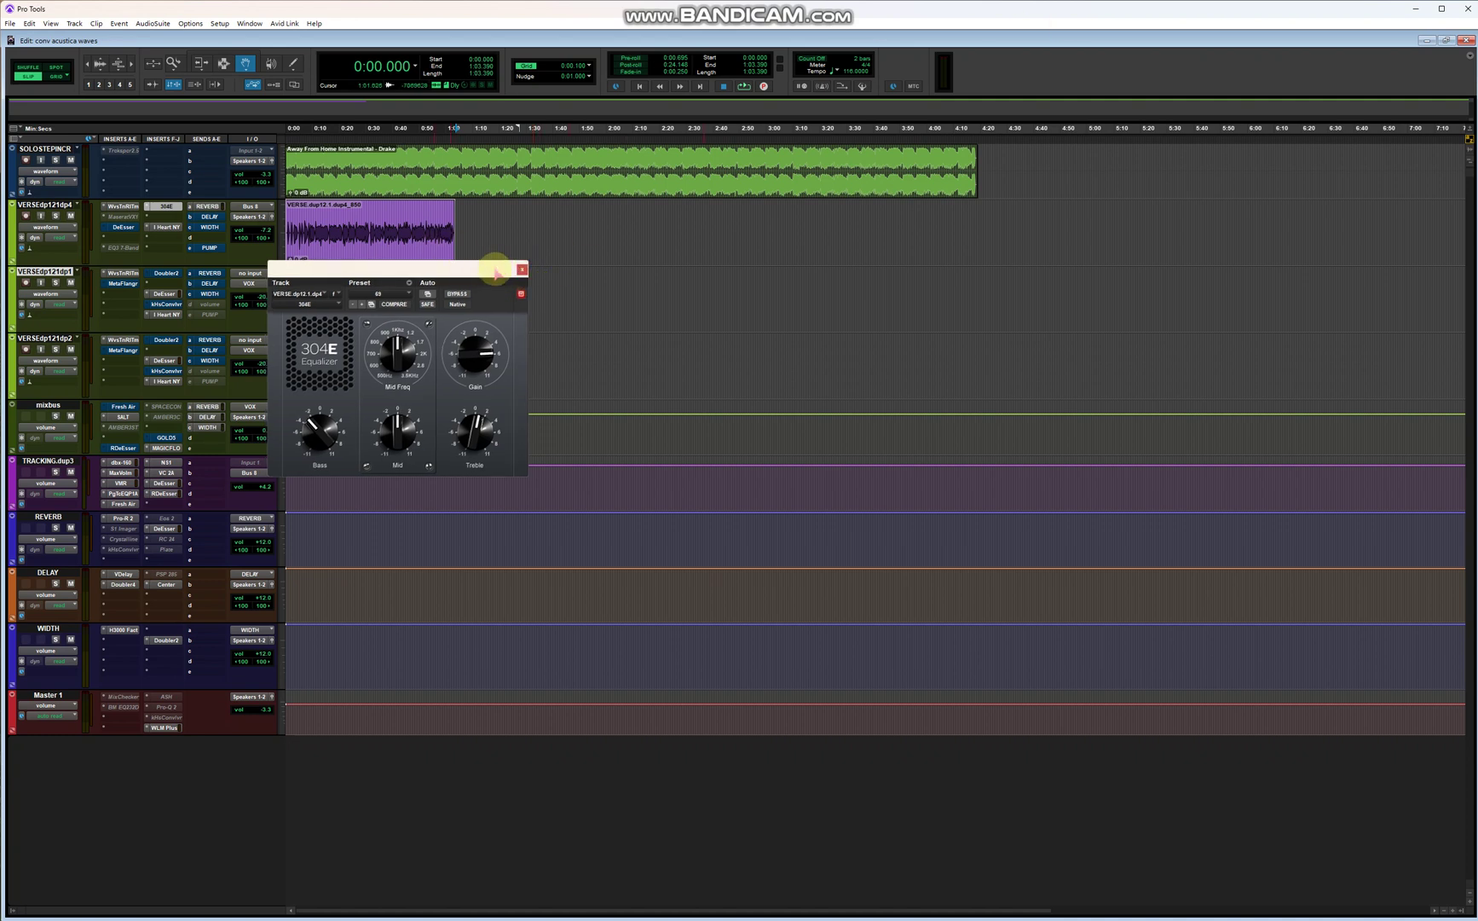
left_click(519, 267)
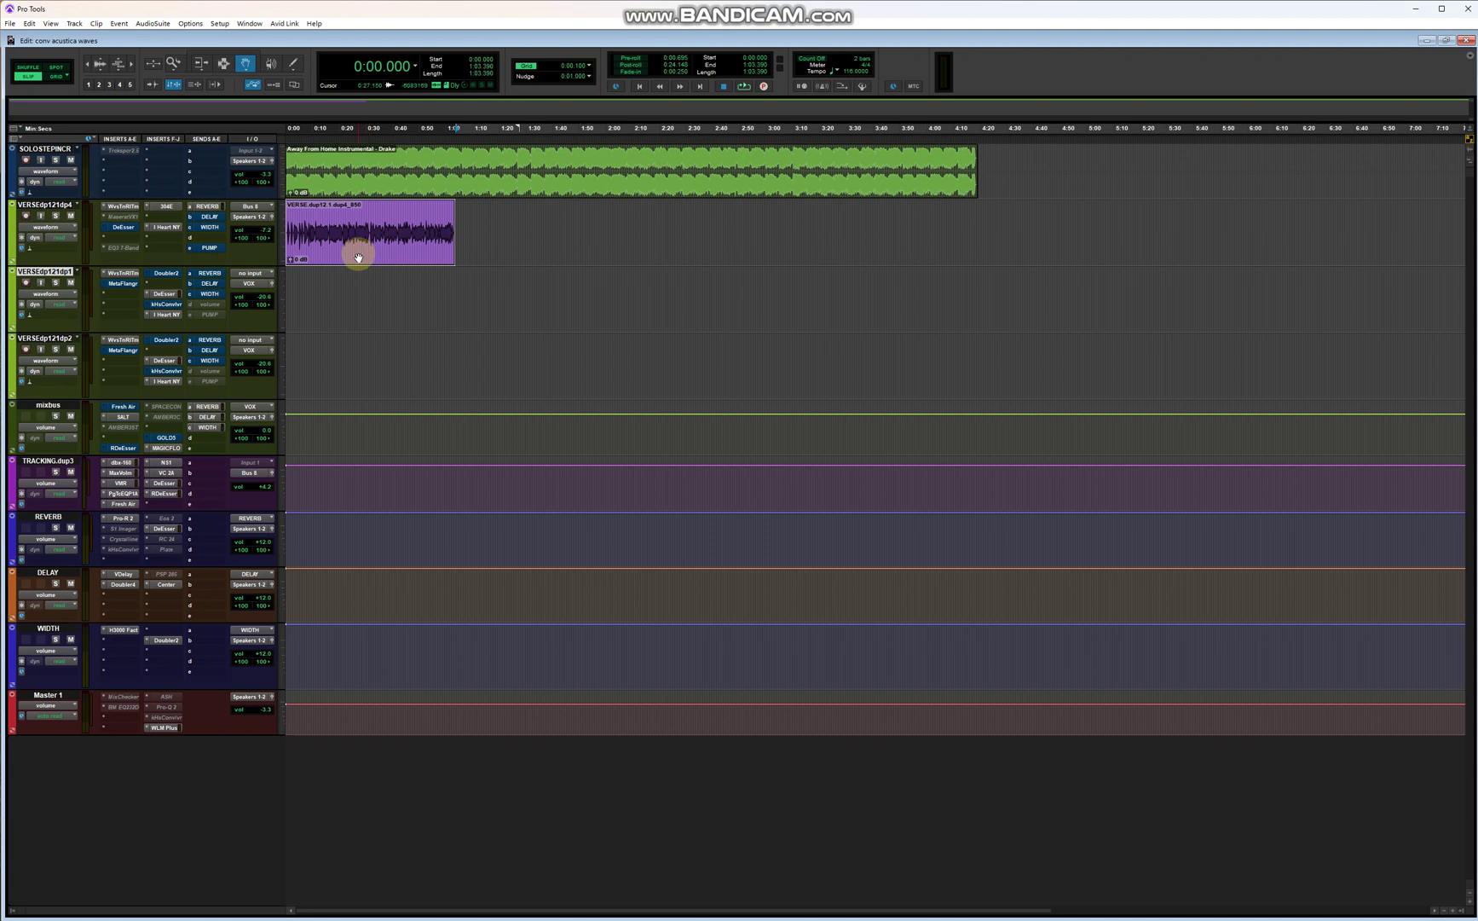
Switch to the YouTube page for Drake's Away From Home, look through the notifications, and return to Pro Tools
mouse_move(360, 256)
left_mouse_down()
mouse_move(363, 291)
mouse_move(360, 244)
mouse_move(374, 244)
left_mouse_up()
left_click(351, 874)
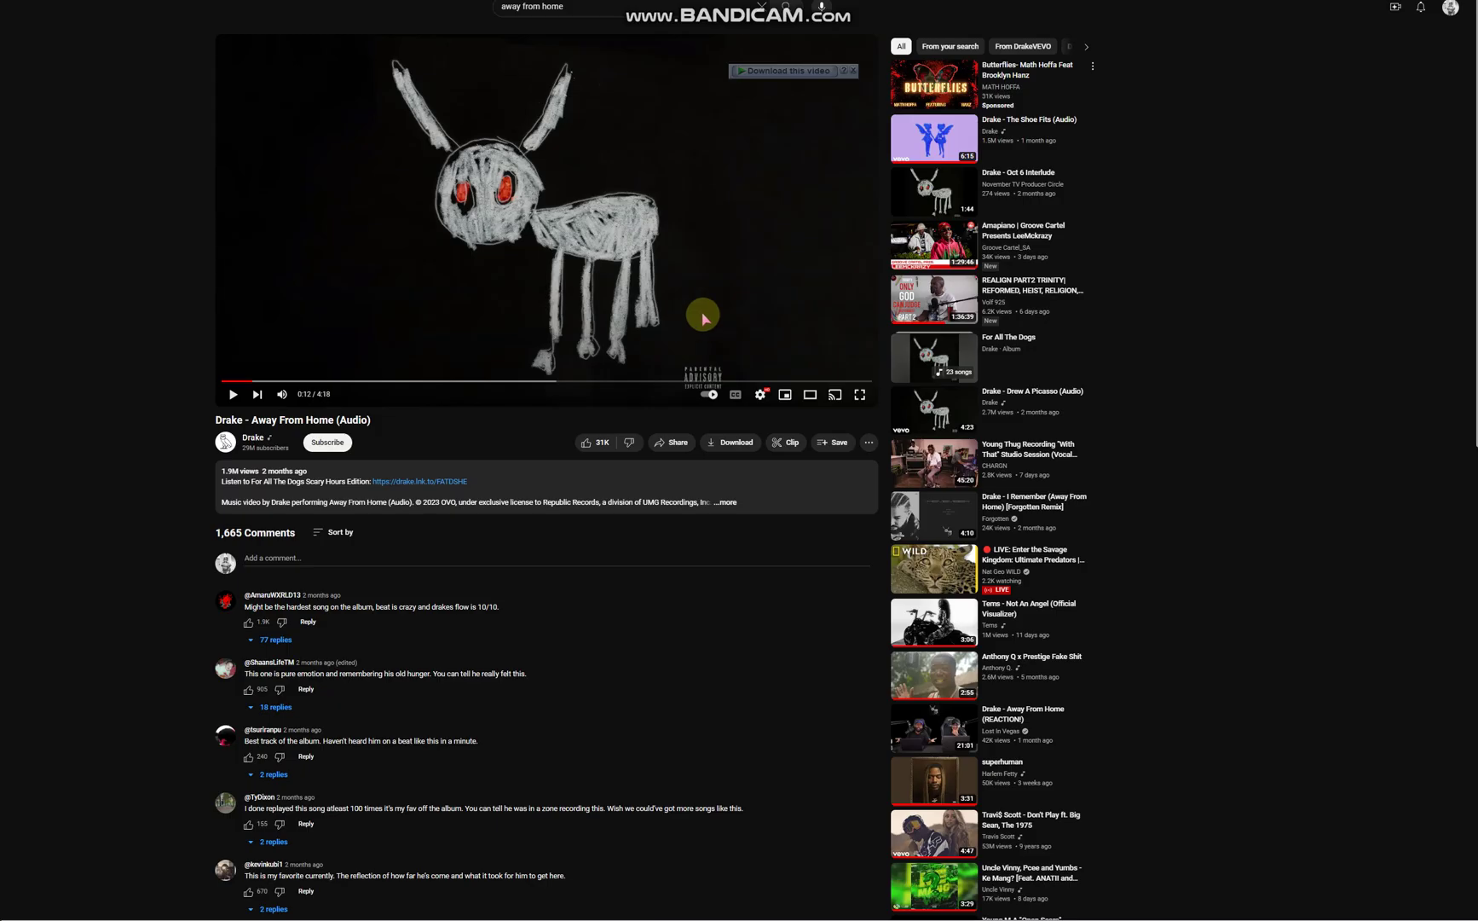
left_click(1416, 11)
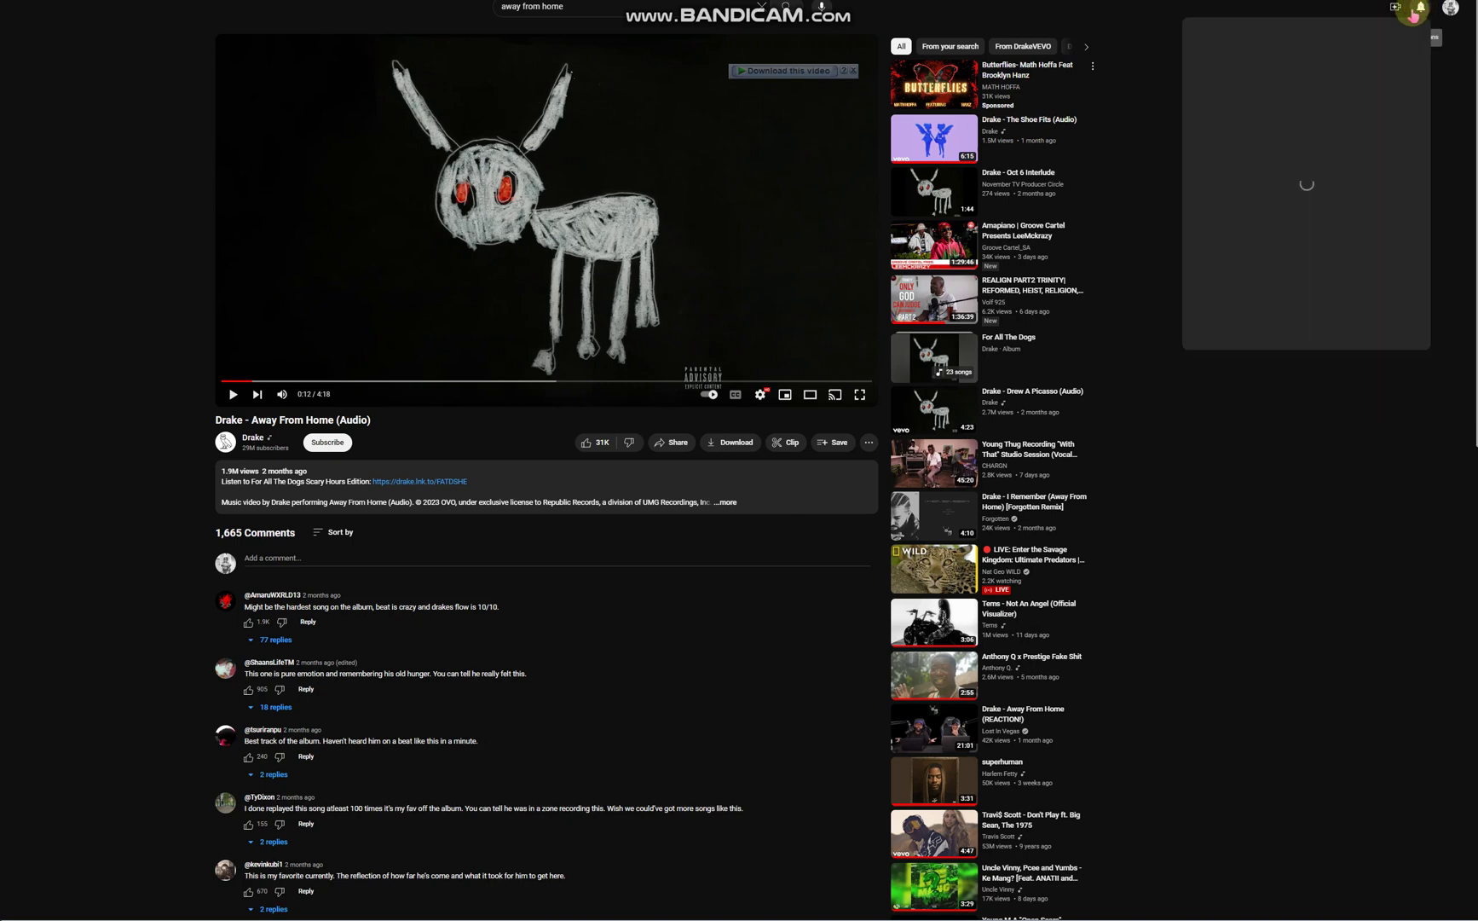
scroll(1345, 102, "down", 3)
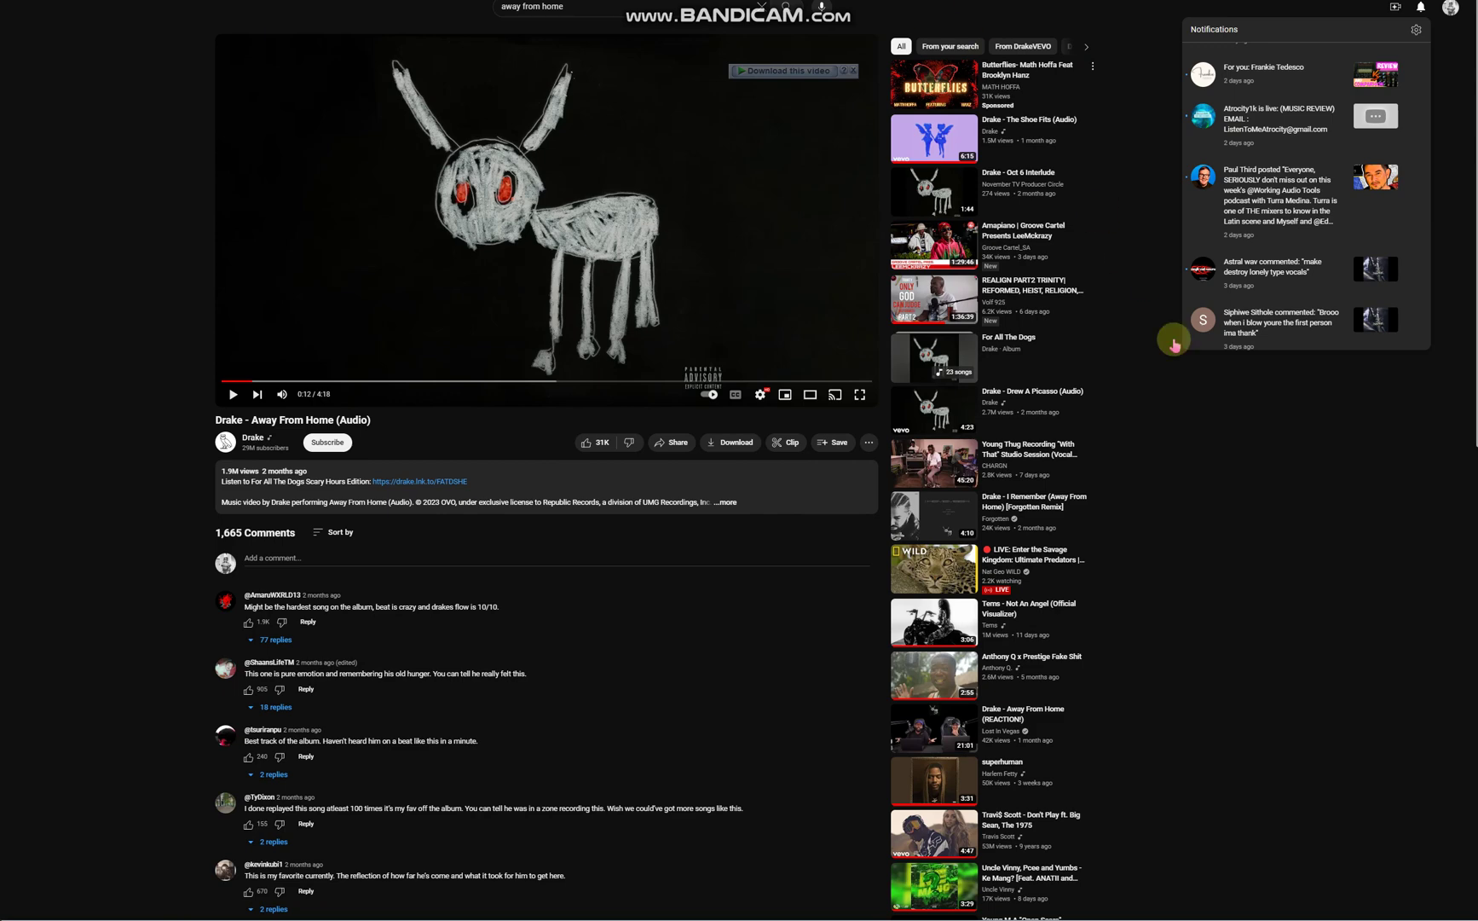
left_click(1262, 422)
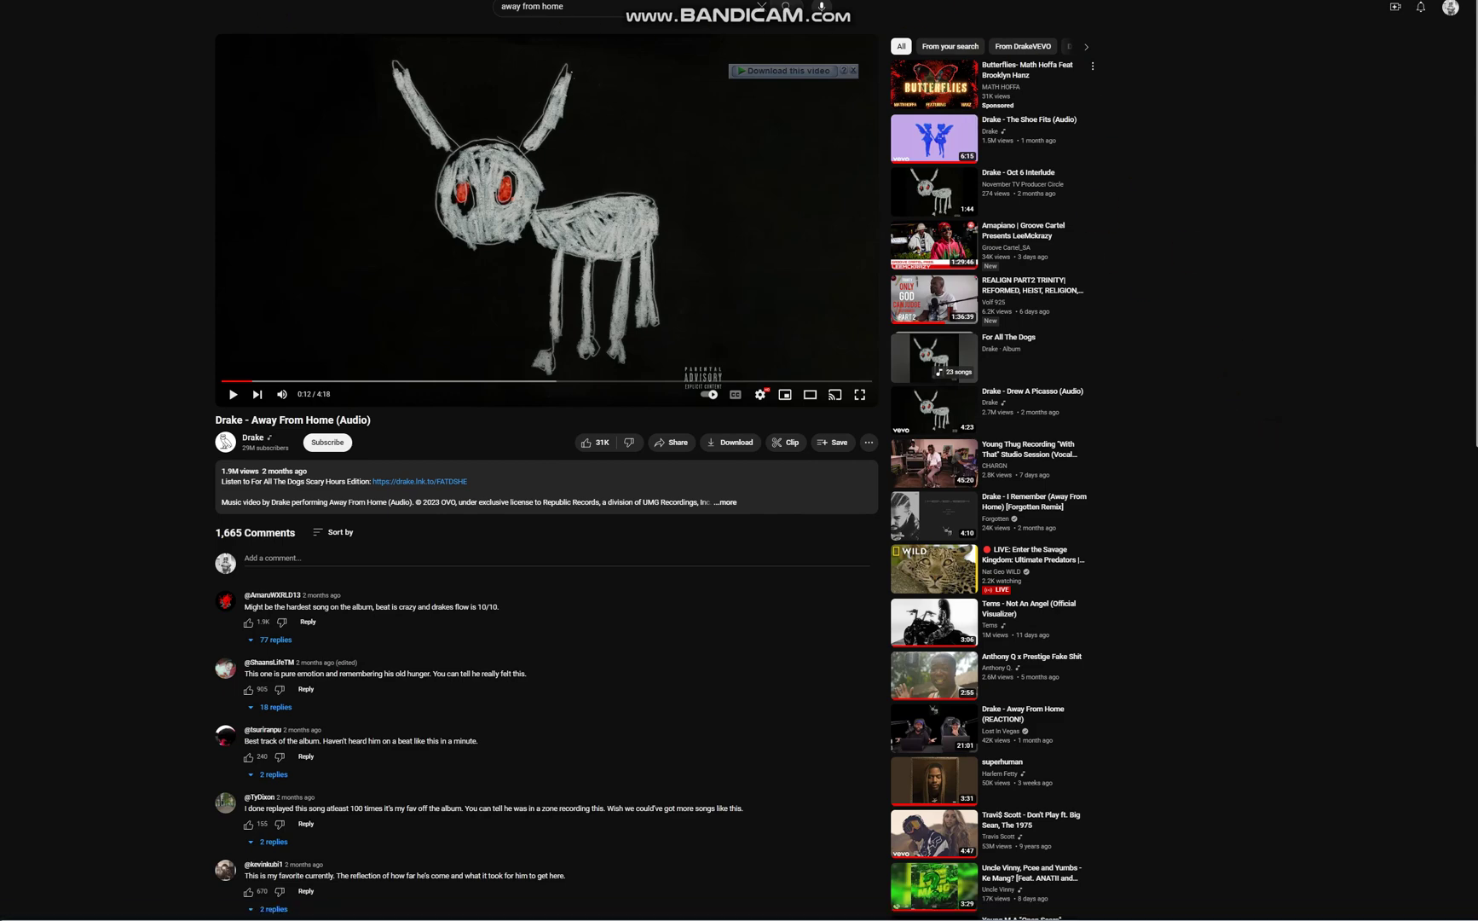
key("alt+Tab")
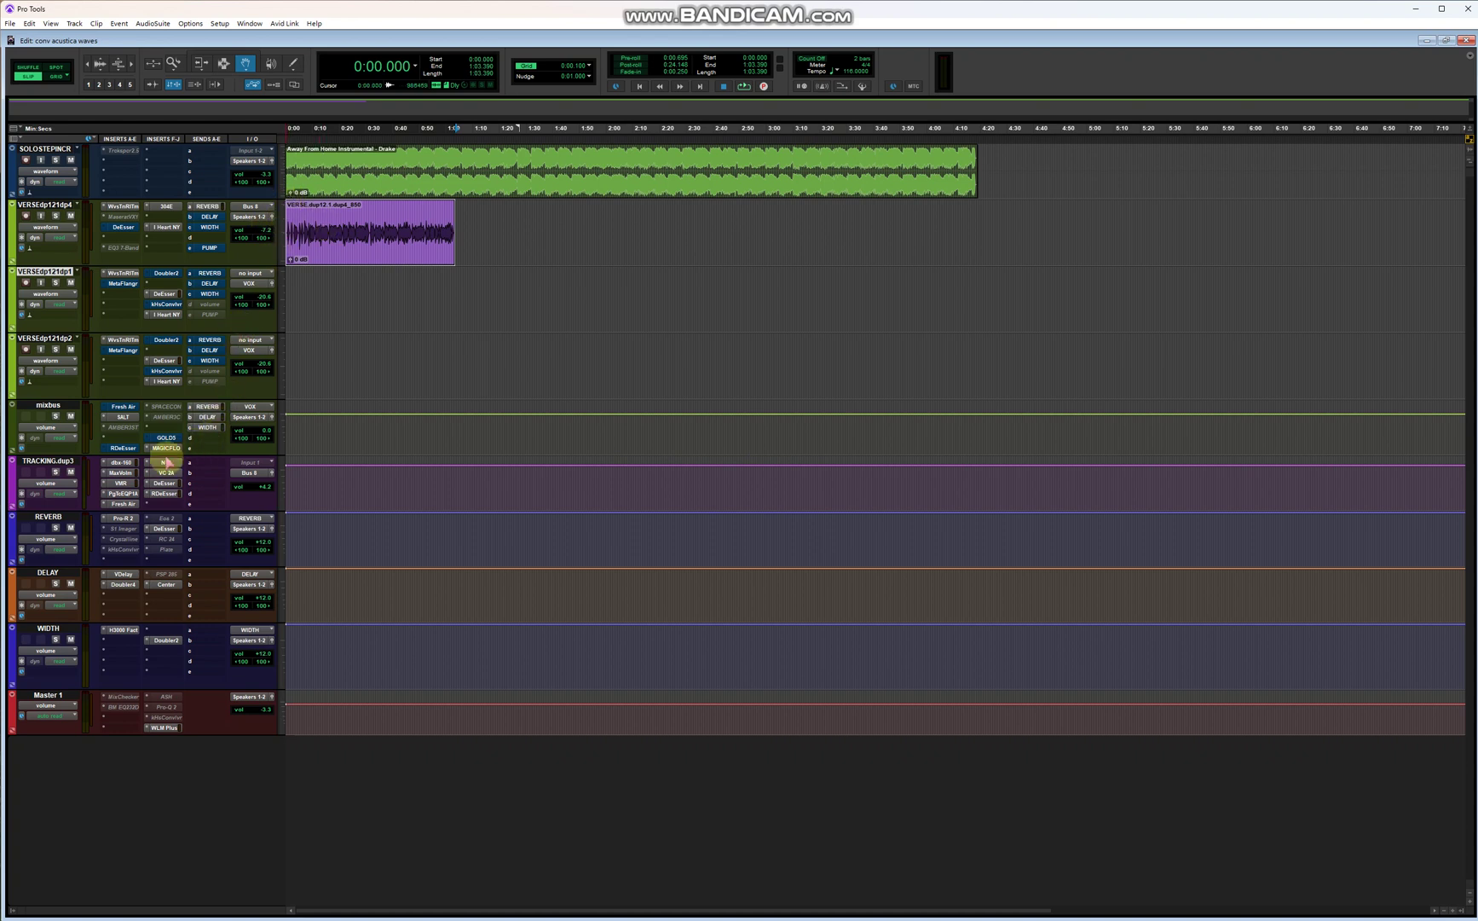
Inspect the settings of the dbx-160 compressor and MaxxVolume inserts on the TRACKING.dup3 track
left_click(124, 463)
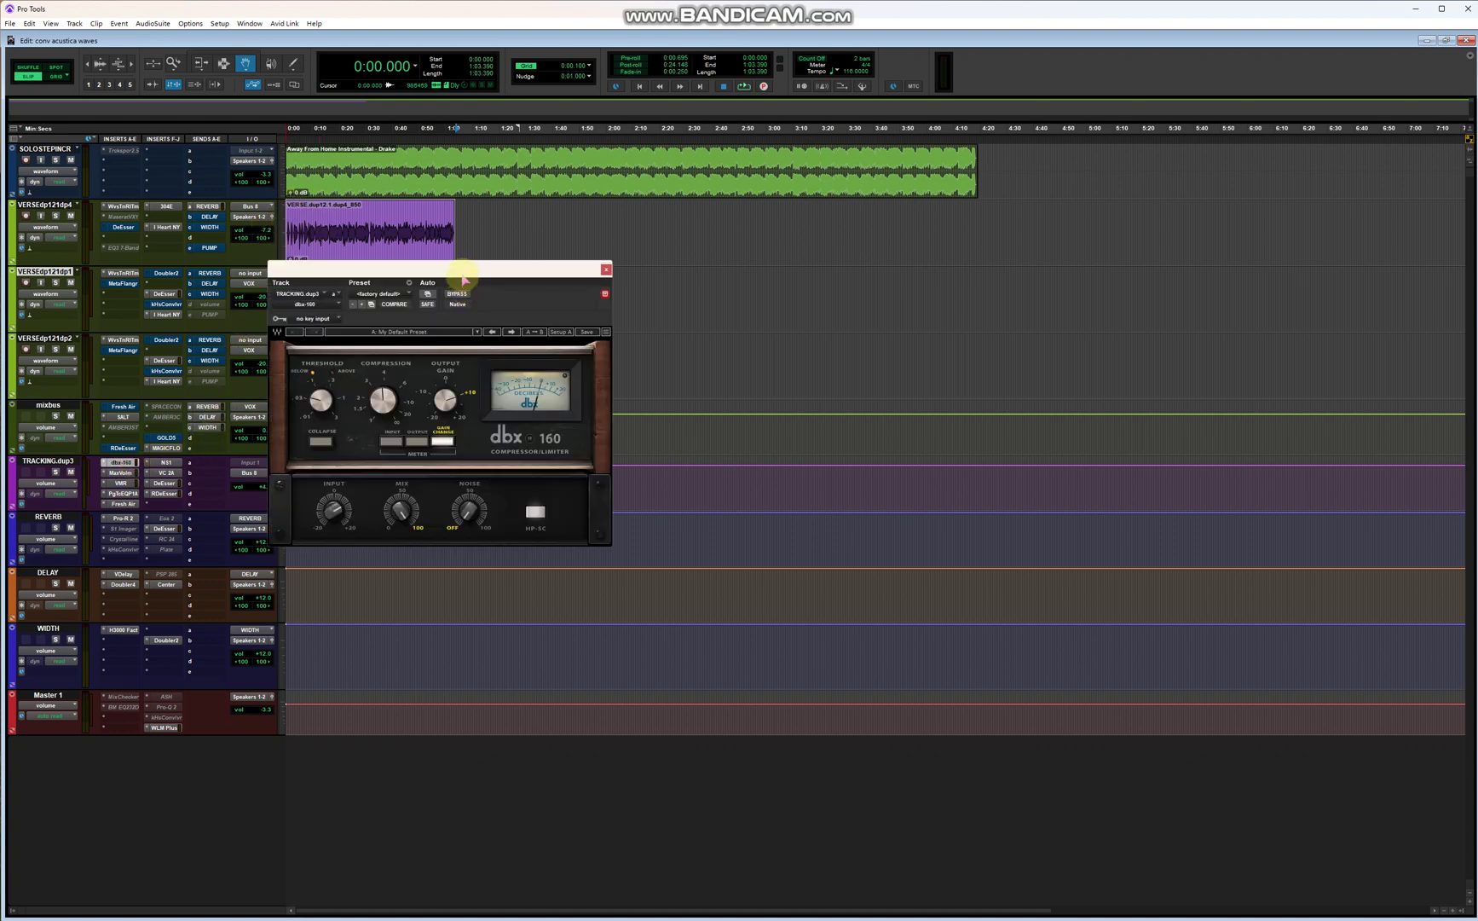
left_click_drag(464, 266, 664, 263)
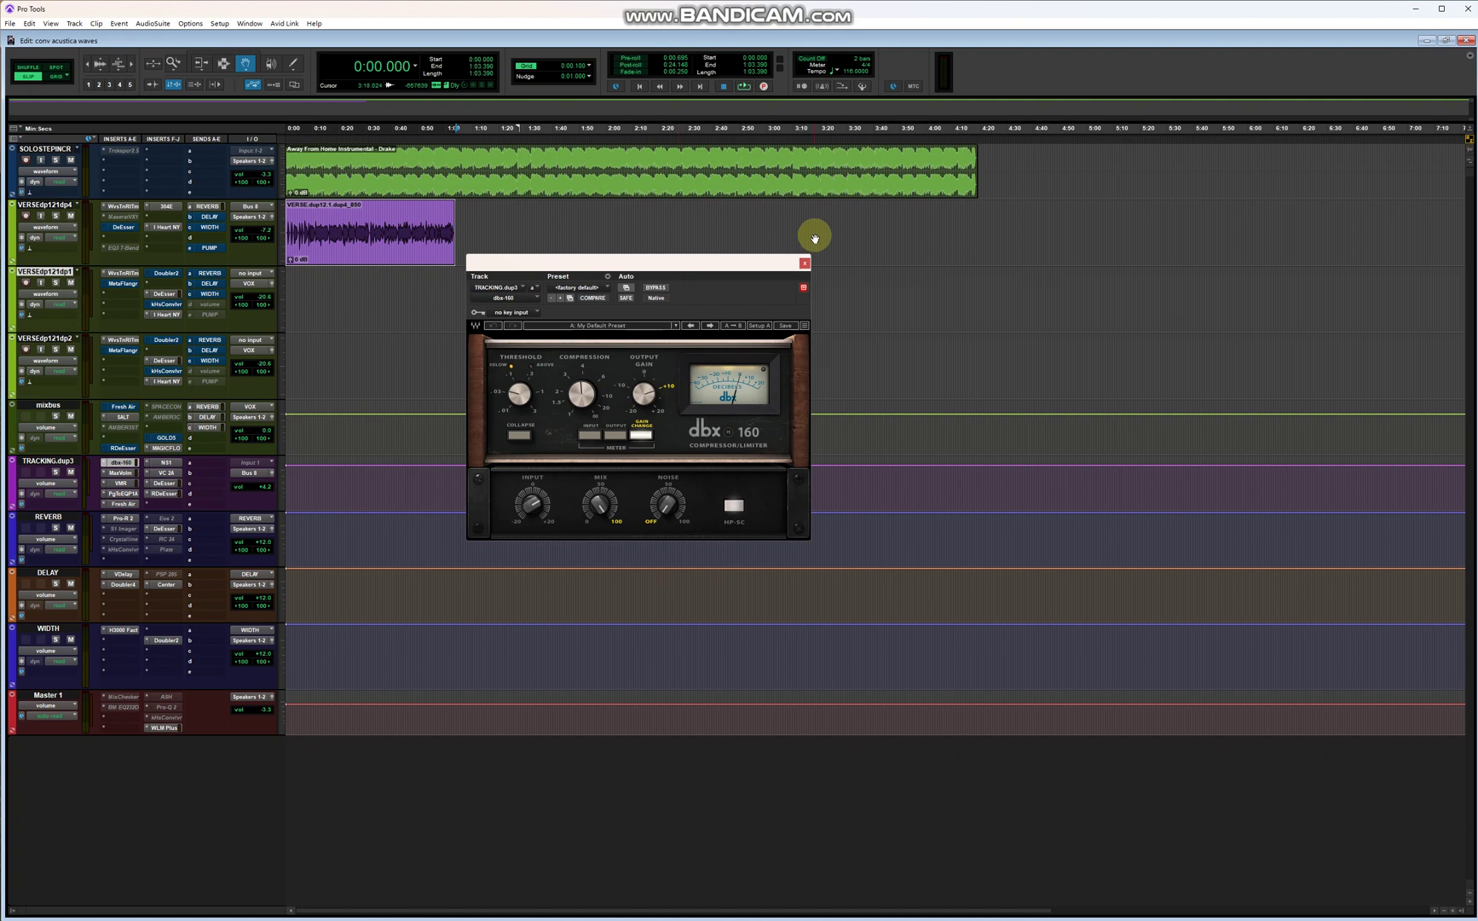
left_click(804, 263)
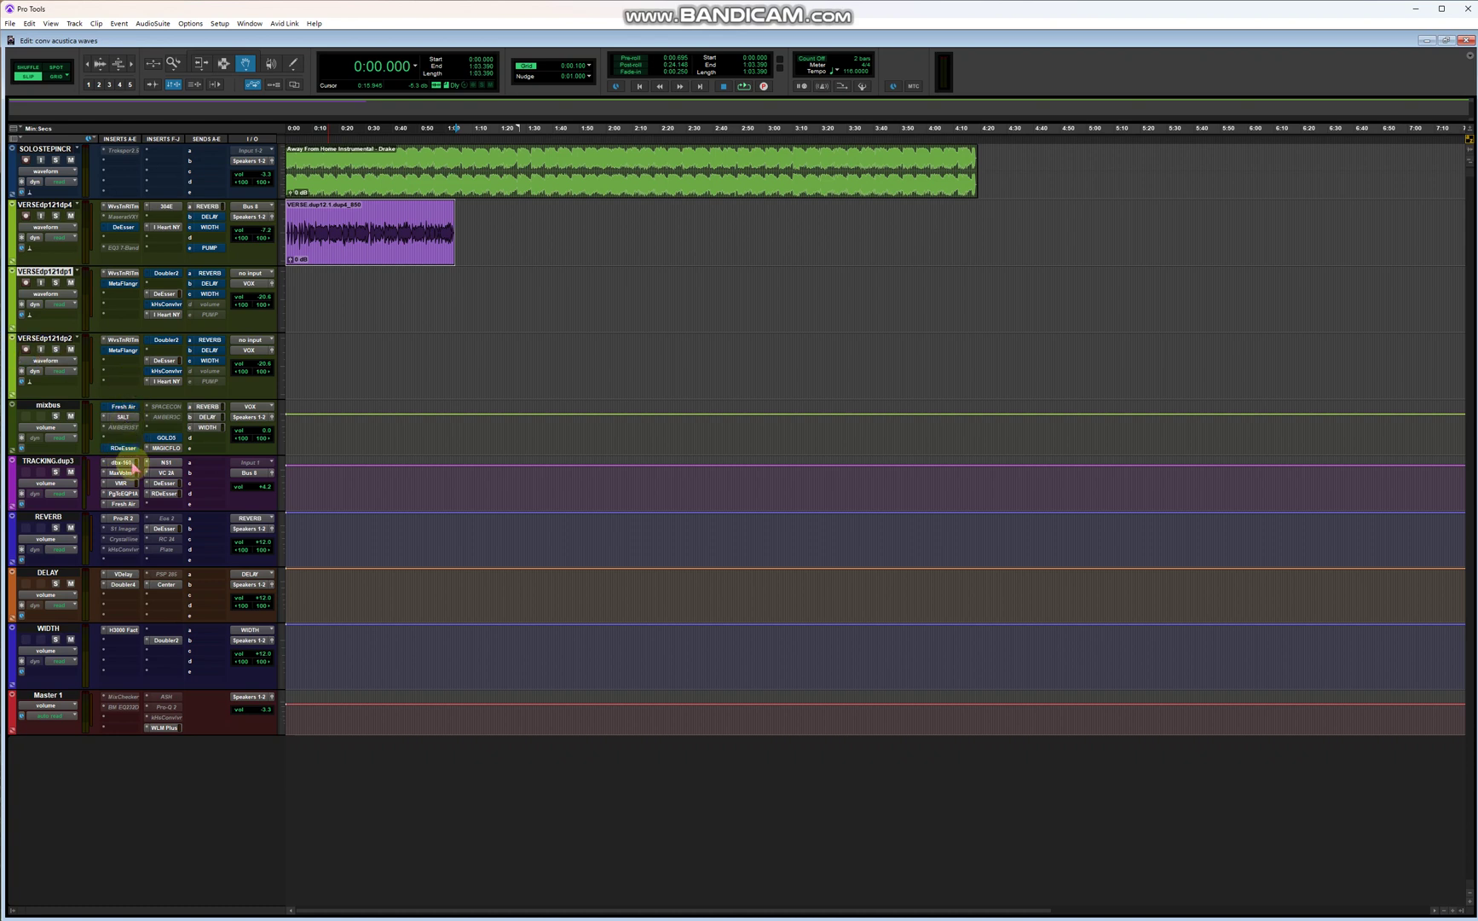
left_click(123, 472)
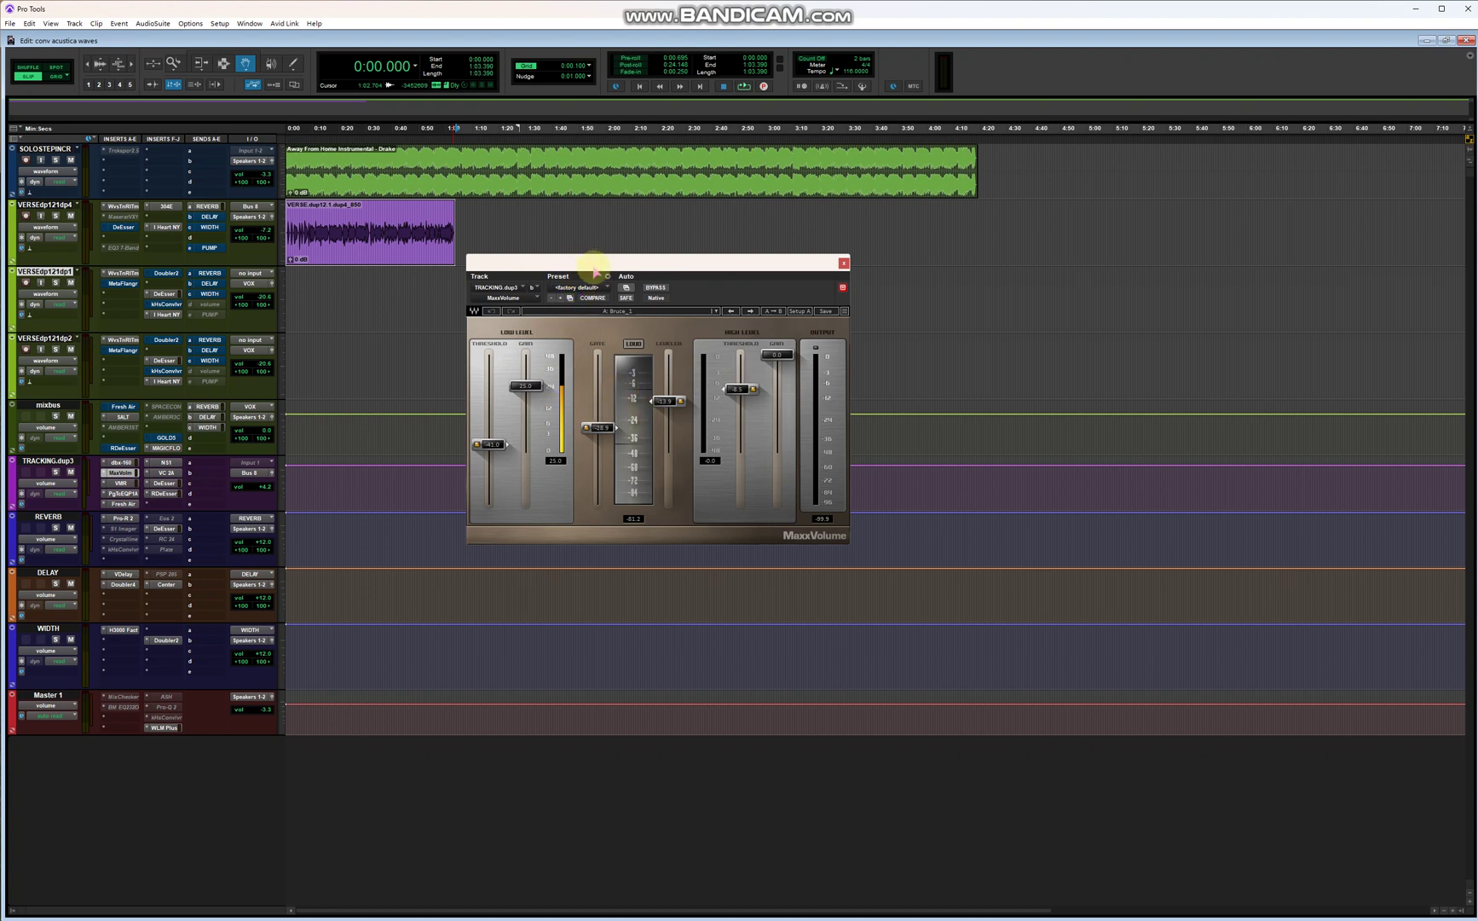
left_click(844, 263)
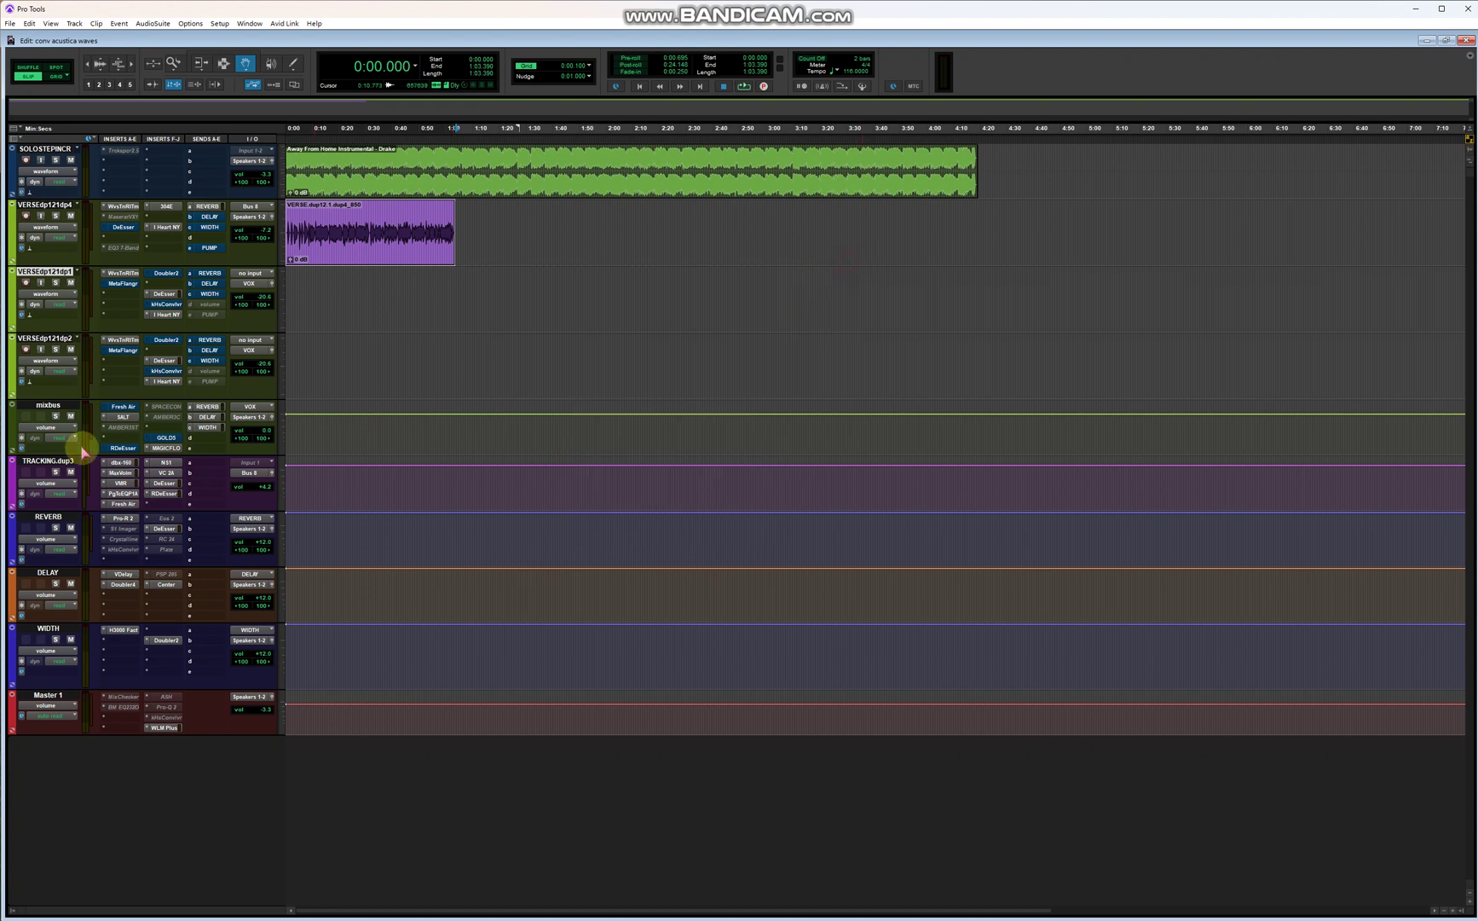
Open the Virtual Mix Rack insert on the TRACKING.dup3 track and examine its module chain, including the Lift and Trimmer modules
left_click(126, 484)
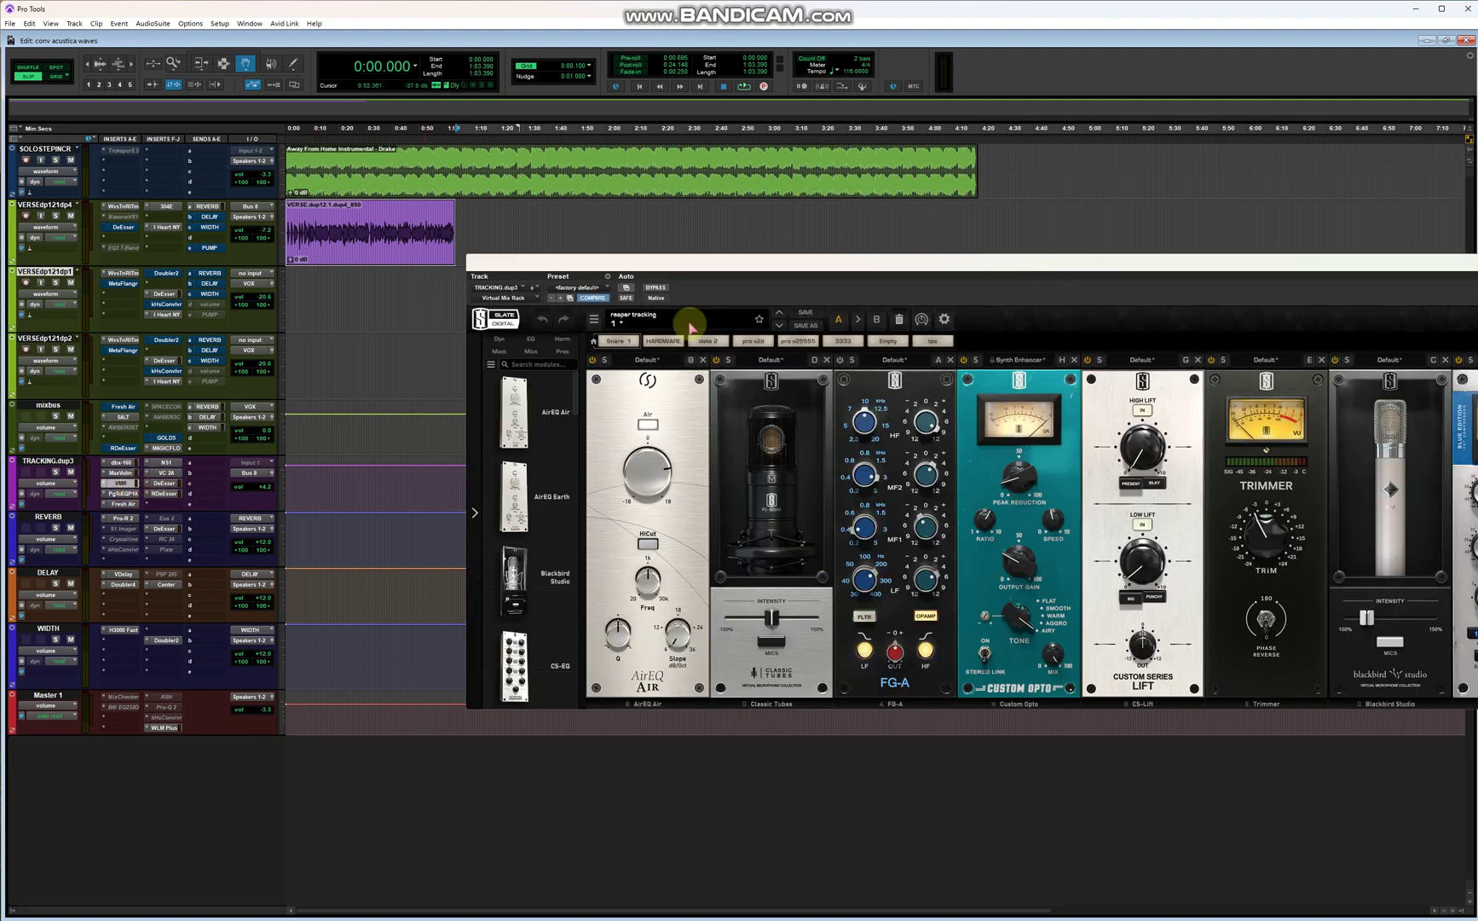
left_click_drag(698, 263, 524, 256)
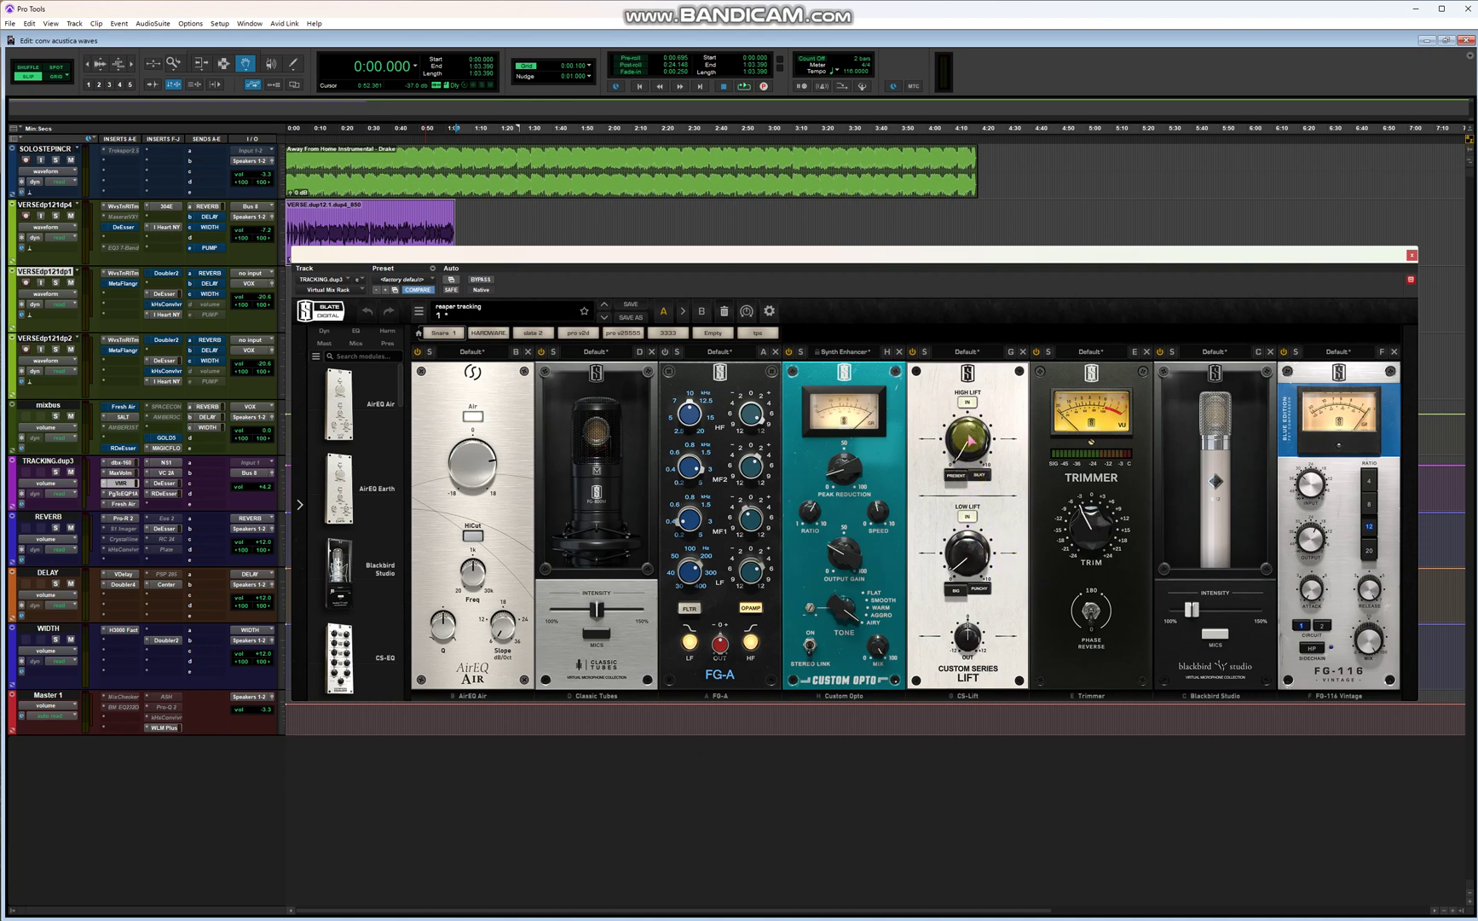
mouse_move(981, 439)
left_click_drag(1091, 498, 1084, 503)
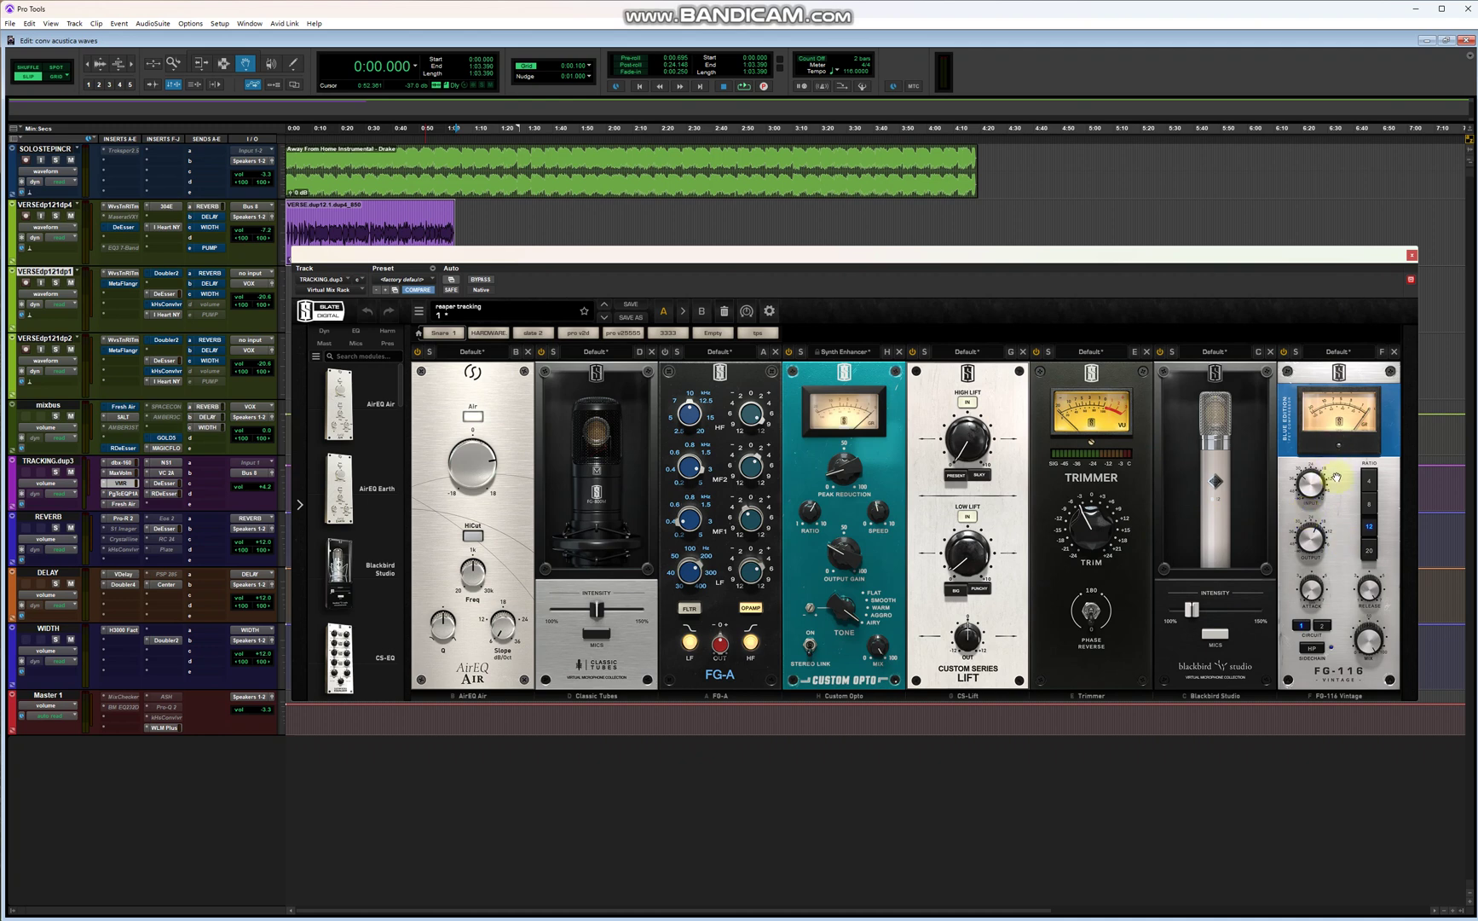
Review the PuigTec EQP1A and Fresh Air inserts on the TRACKING.dup3 track
left_click(122, 492)
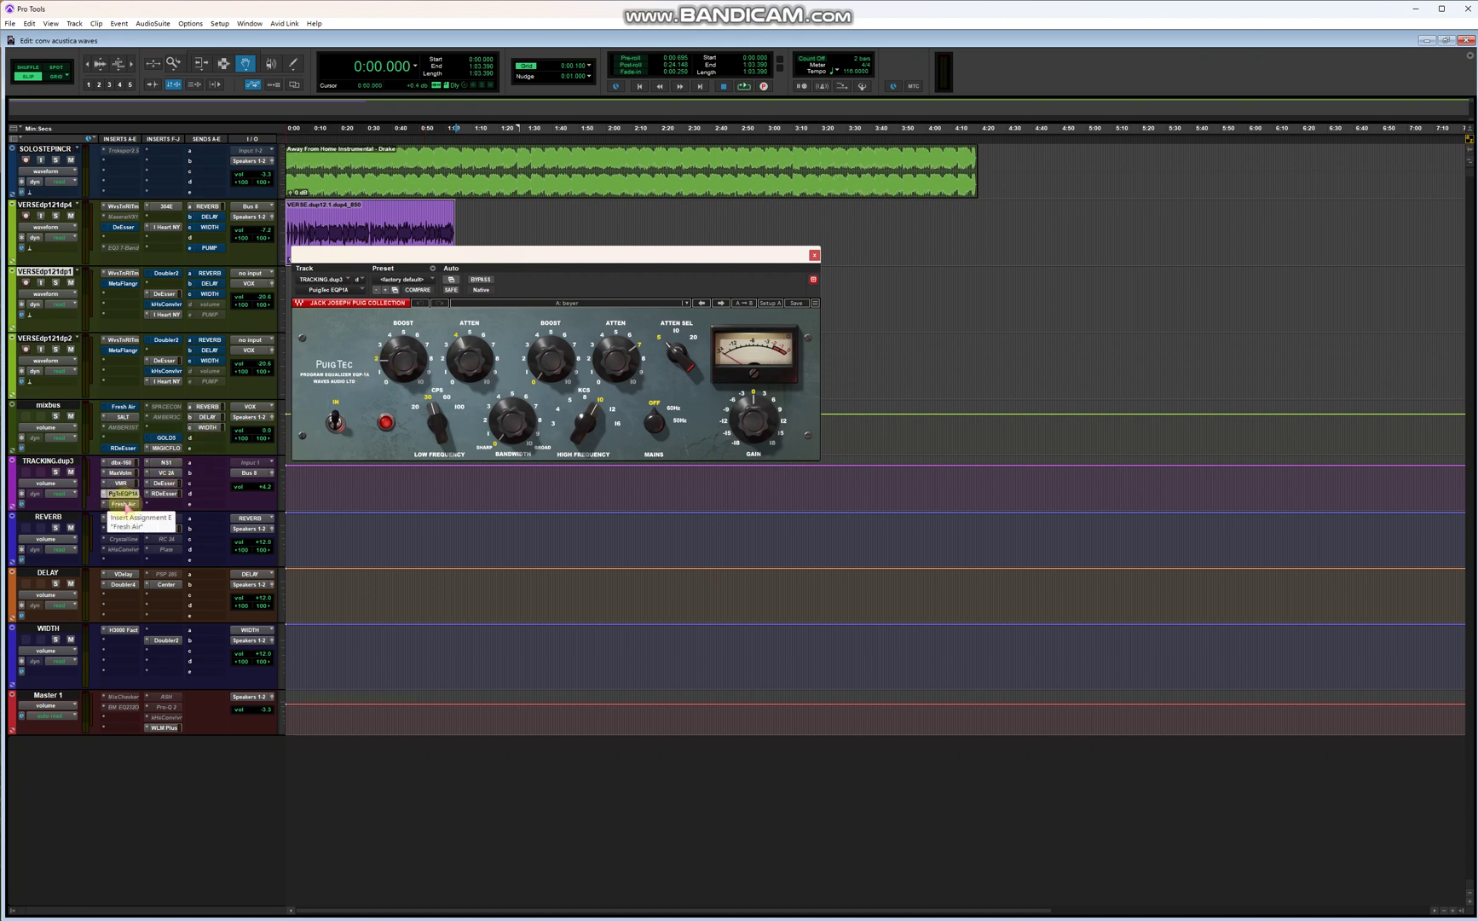
left_click(125, 504)
left_click(699, 255)
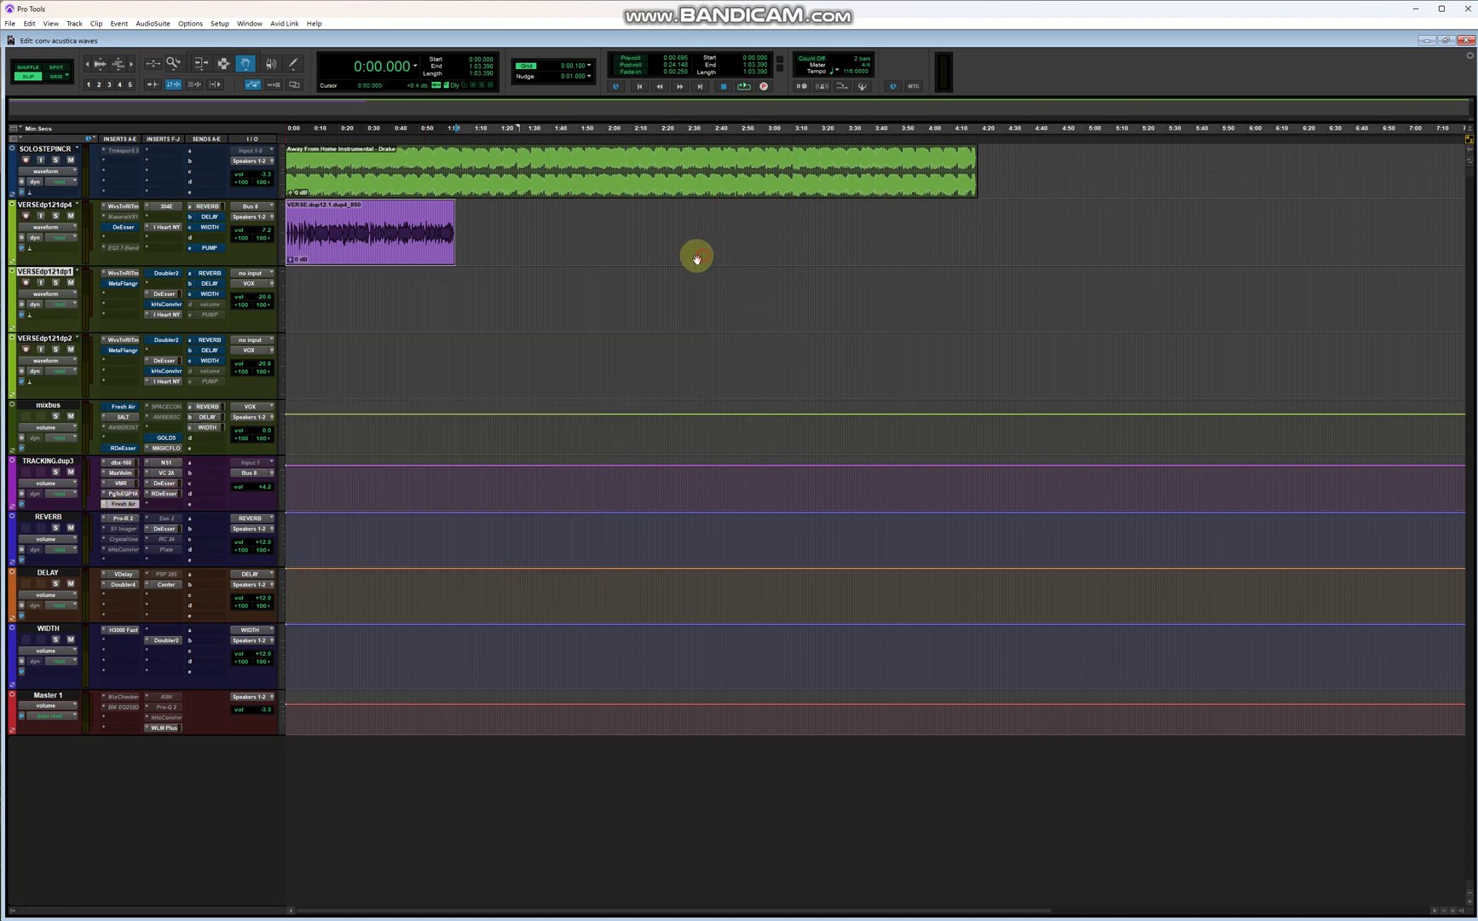
Check the NS1, VC 2A, DeEsser and RDeEsser inserts on the TRACKING.dup3 track
left_click(167, 463)
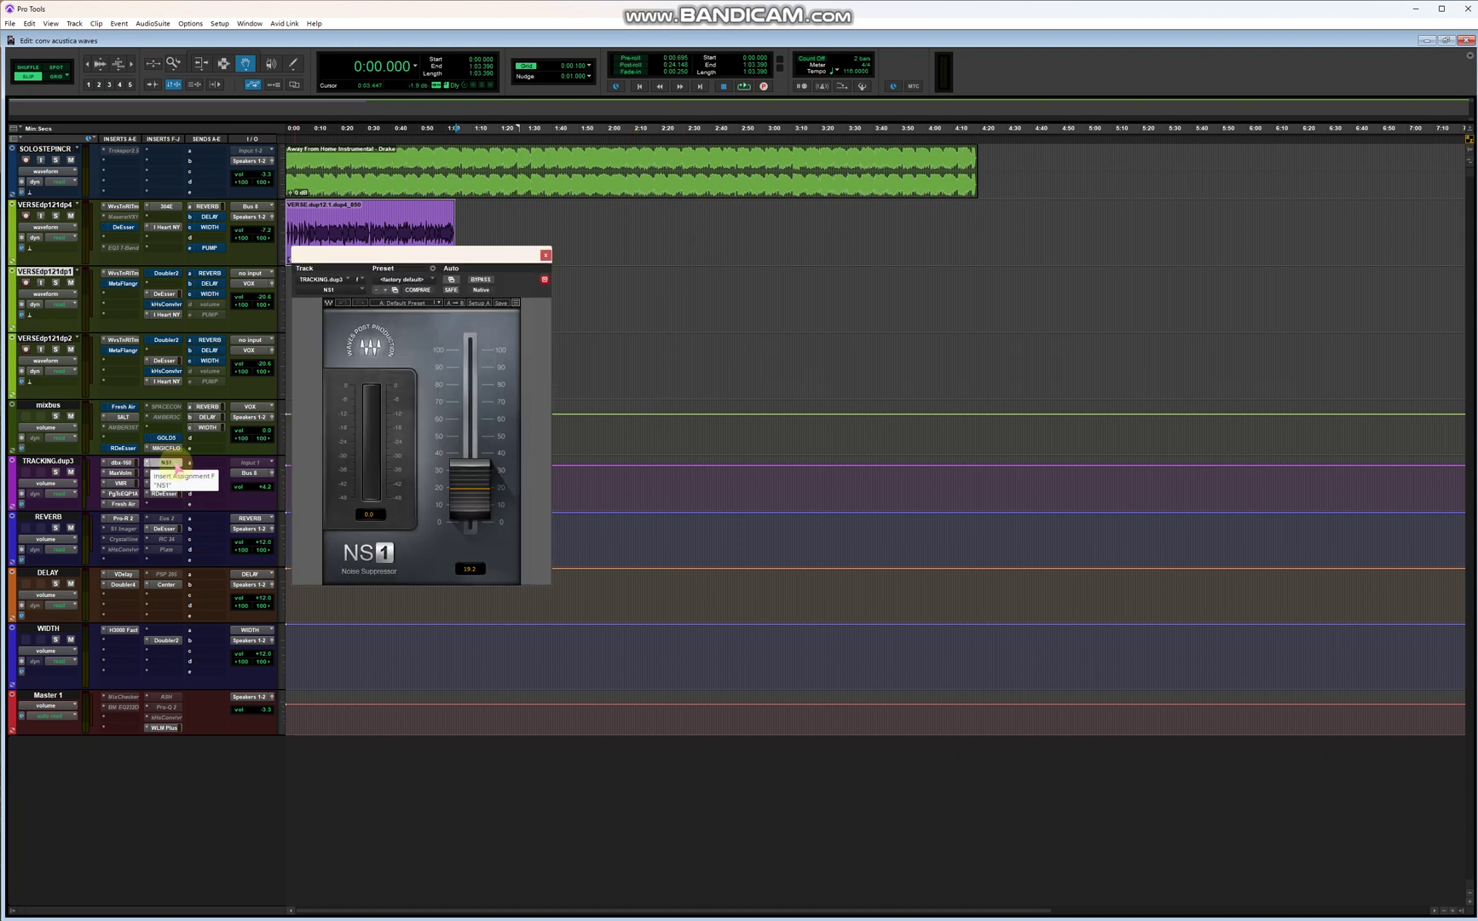
left_click(167, 472)
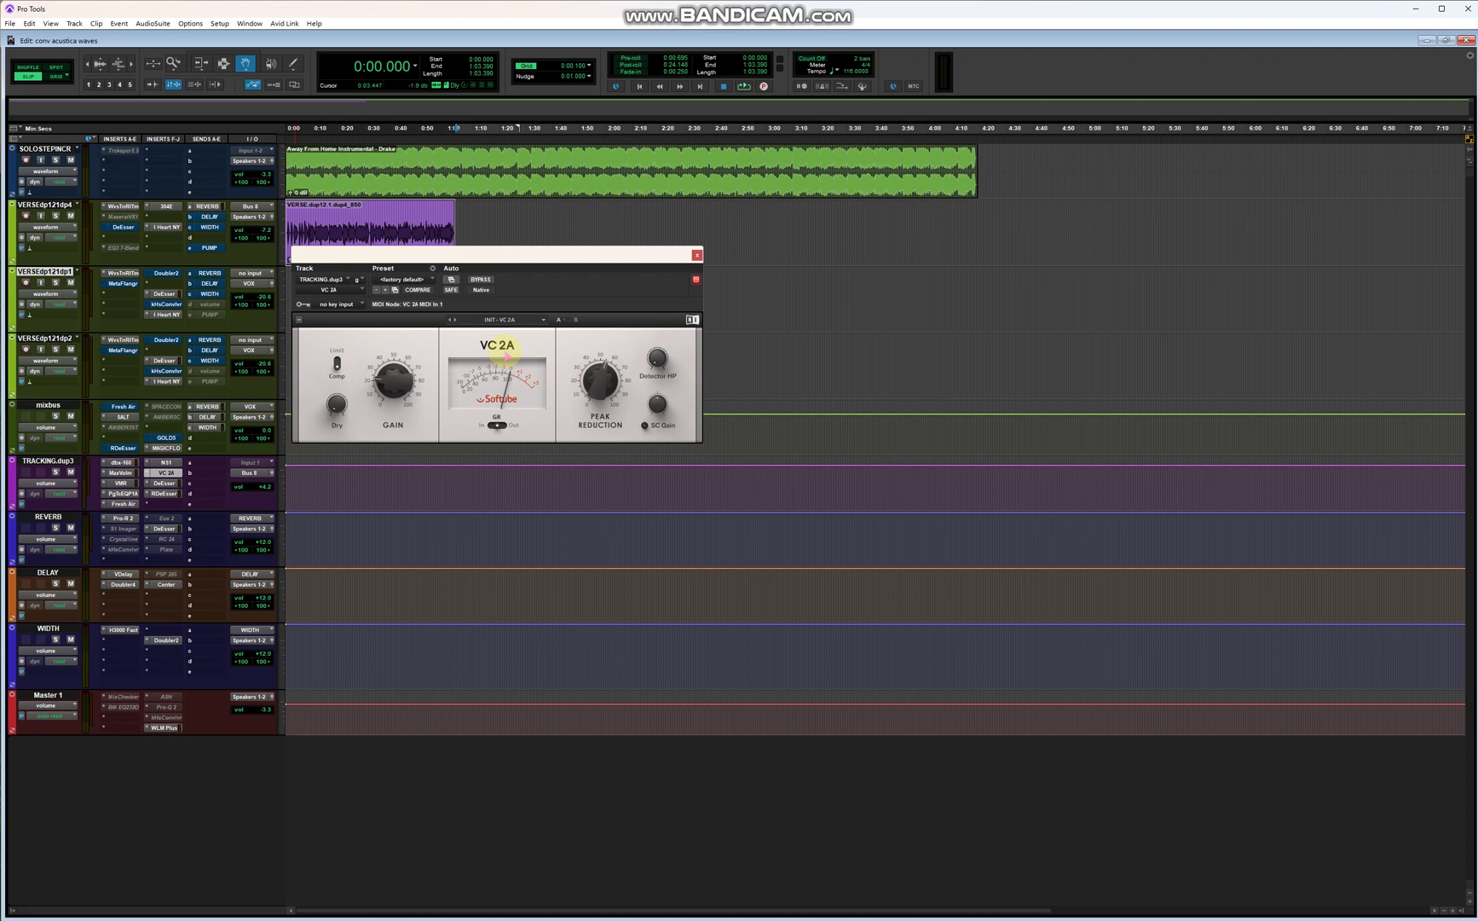
left_click(166, 484)
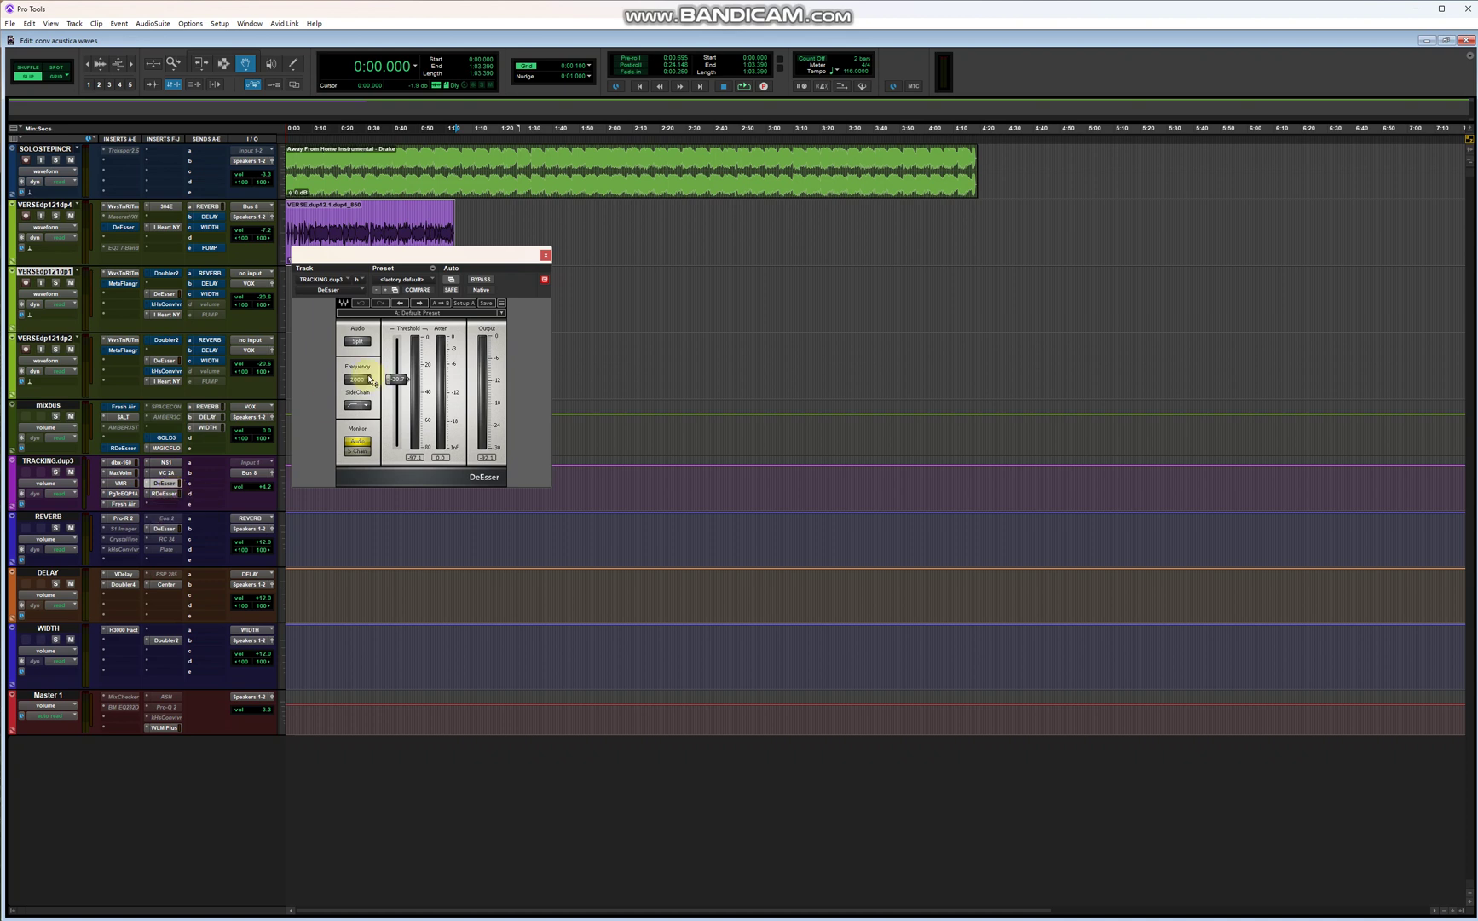
left_click(165, 495)
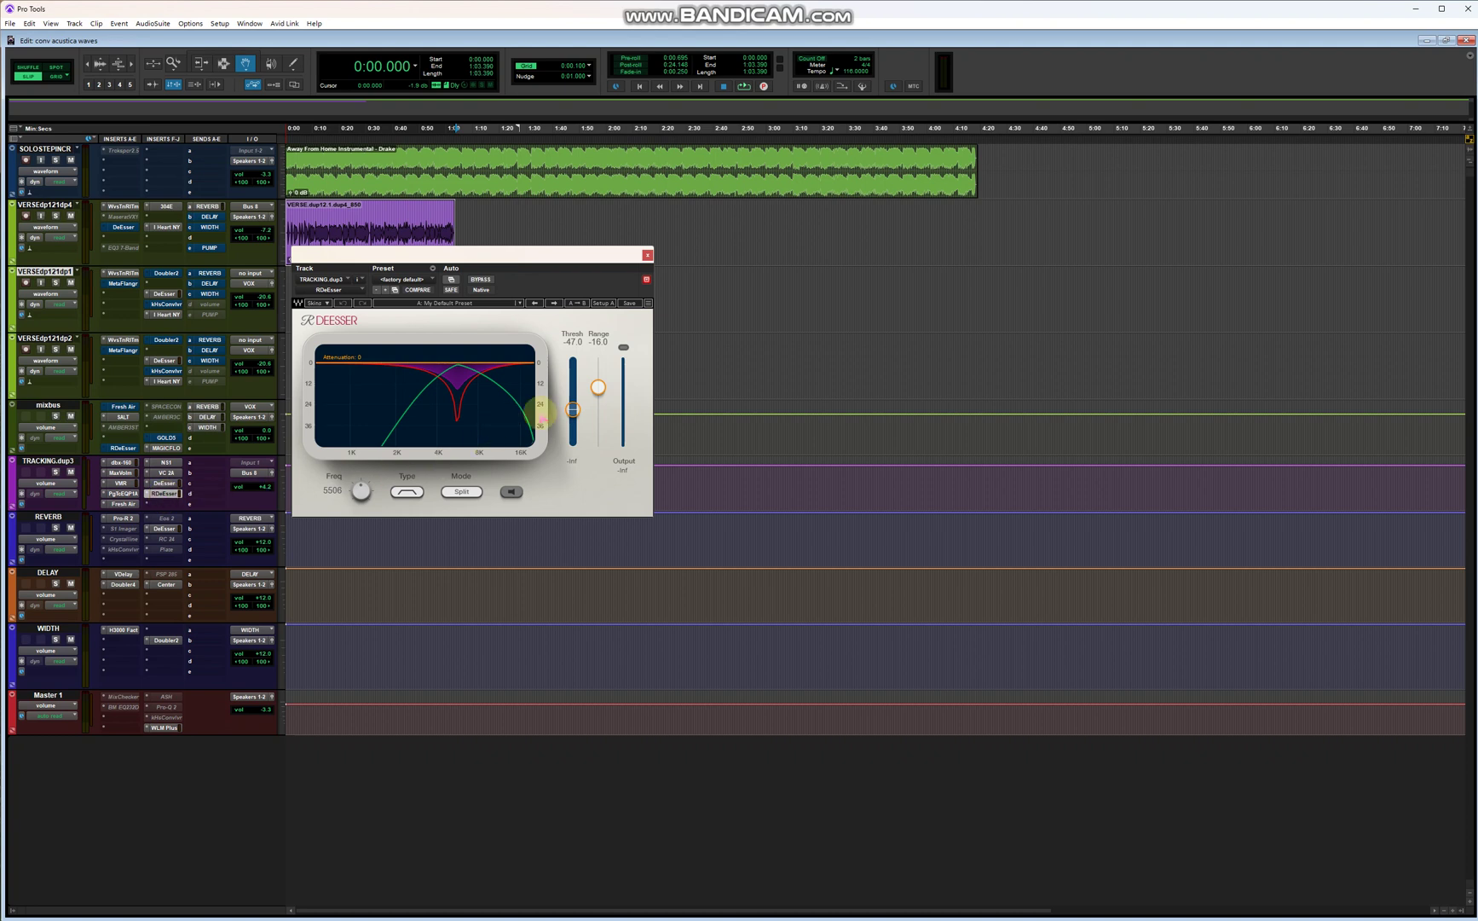
left_click(648, 255)
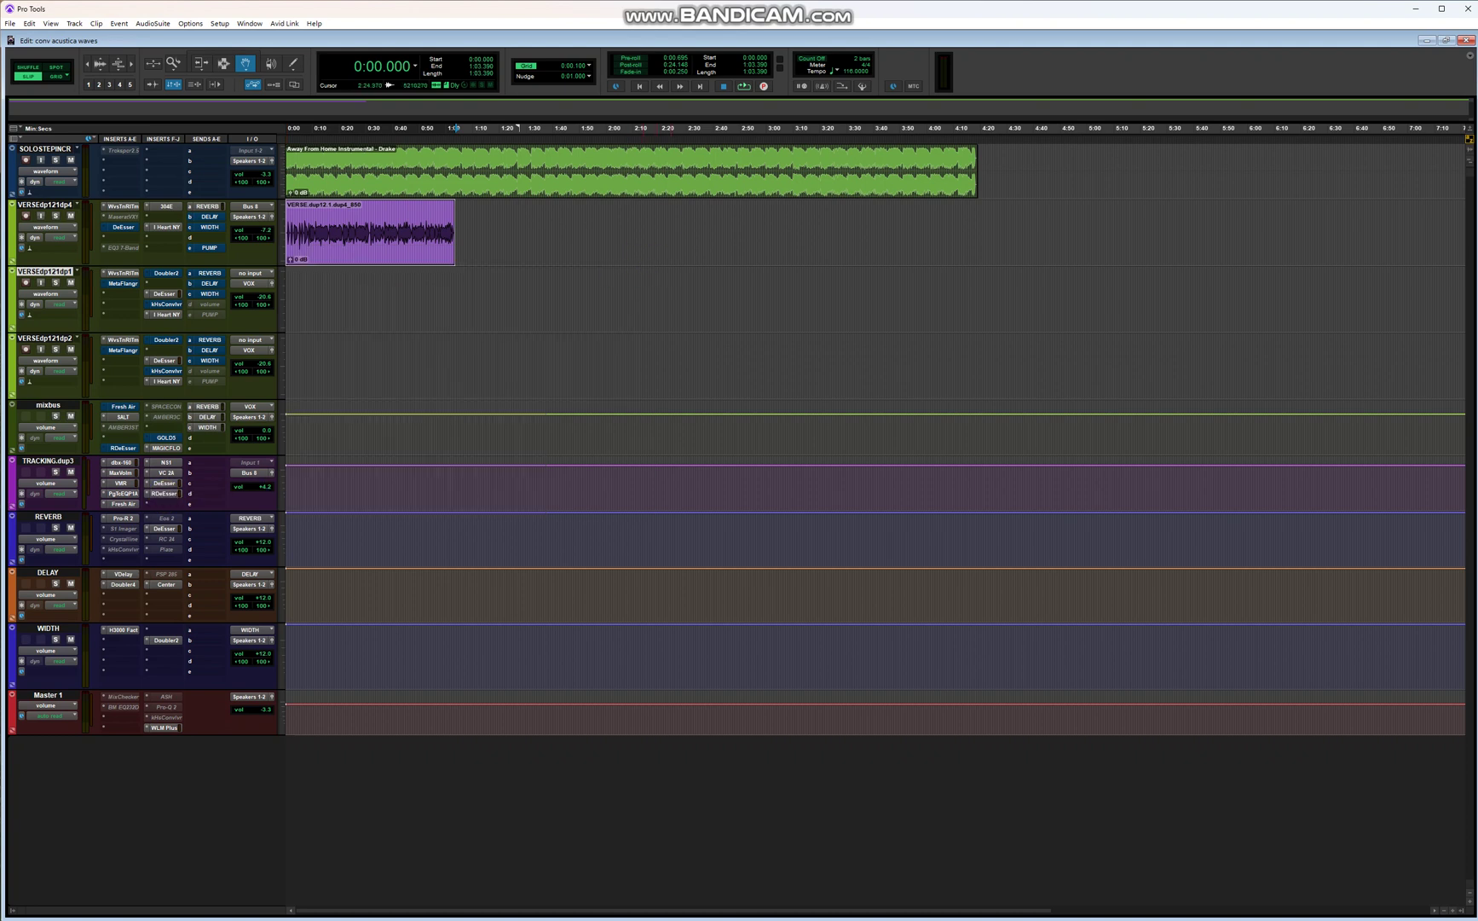
Play the session from the start to hear the processed vocal over the instrumental, and stop playback
left_click(743, 86)
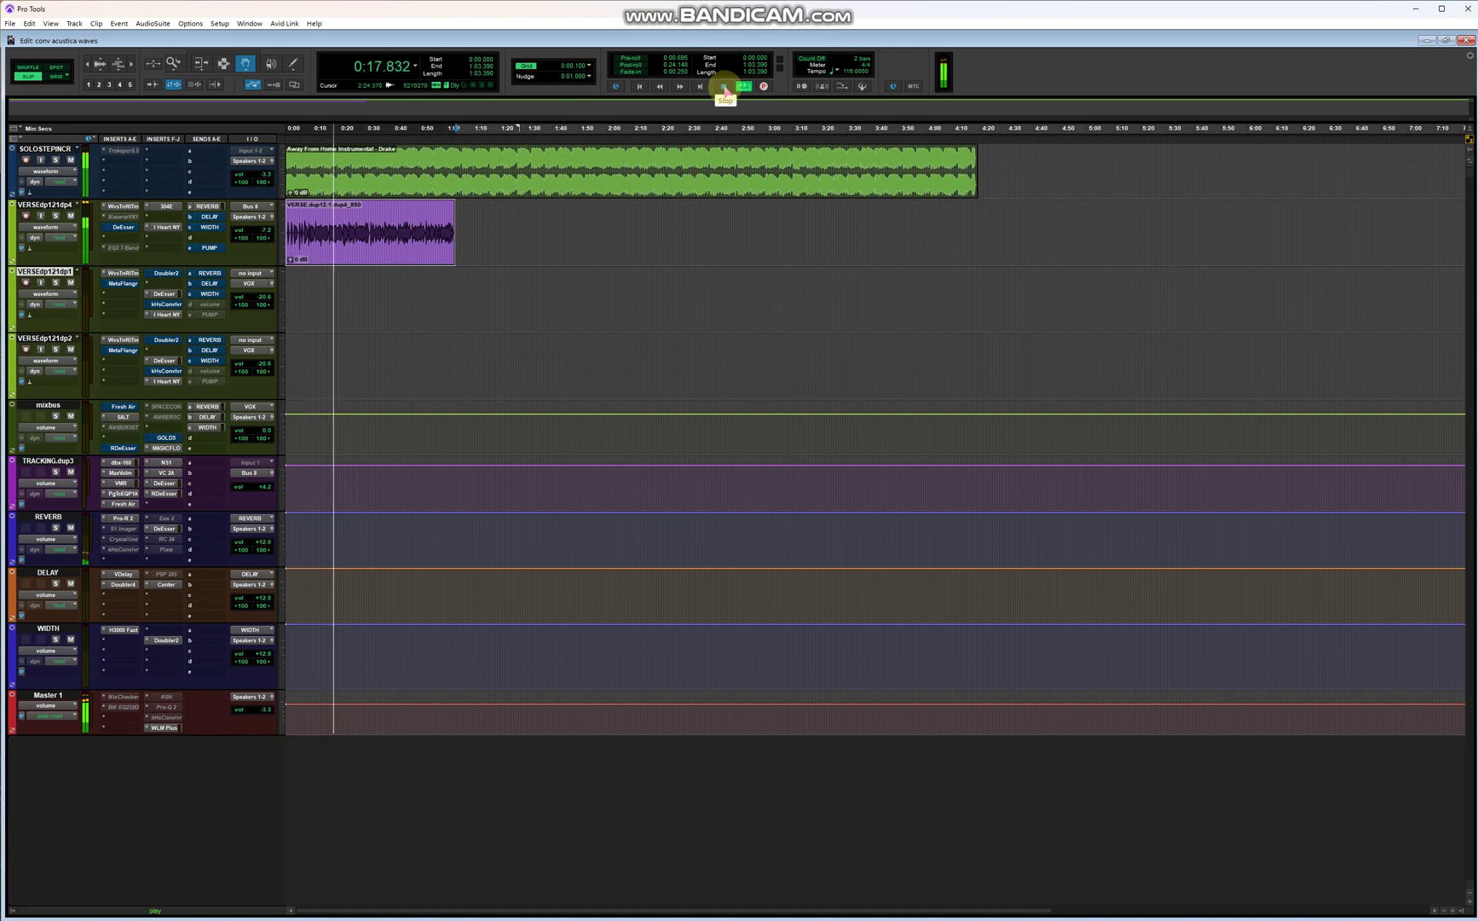
left_click(726, 92)
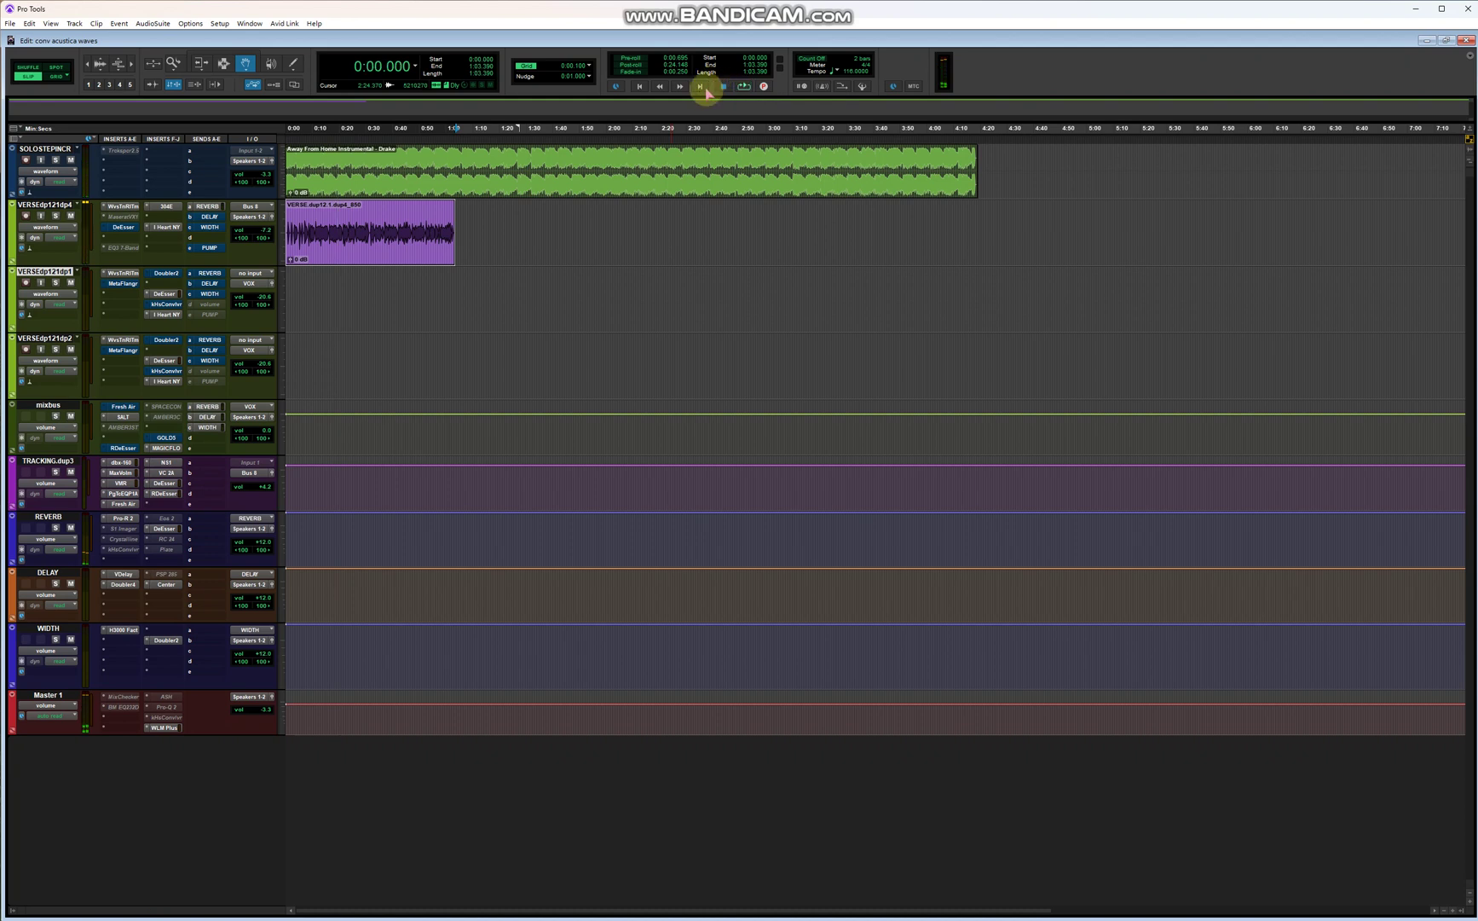
Review the Waves Tune Real-Time, 304E and I Heart NY inserts on the VERSEdp121dp4 track
left_click(122, 206)
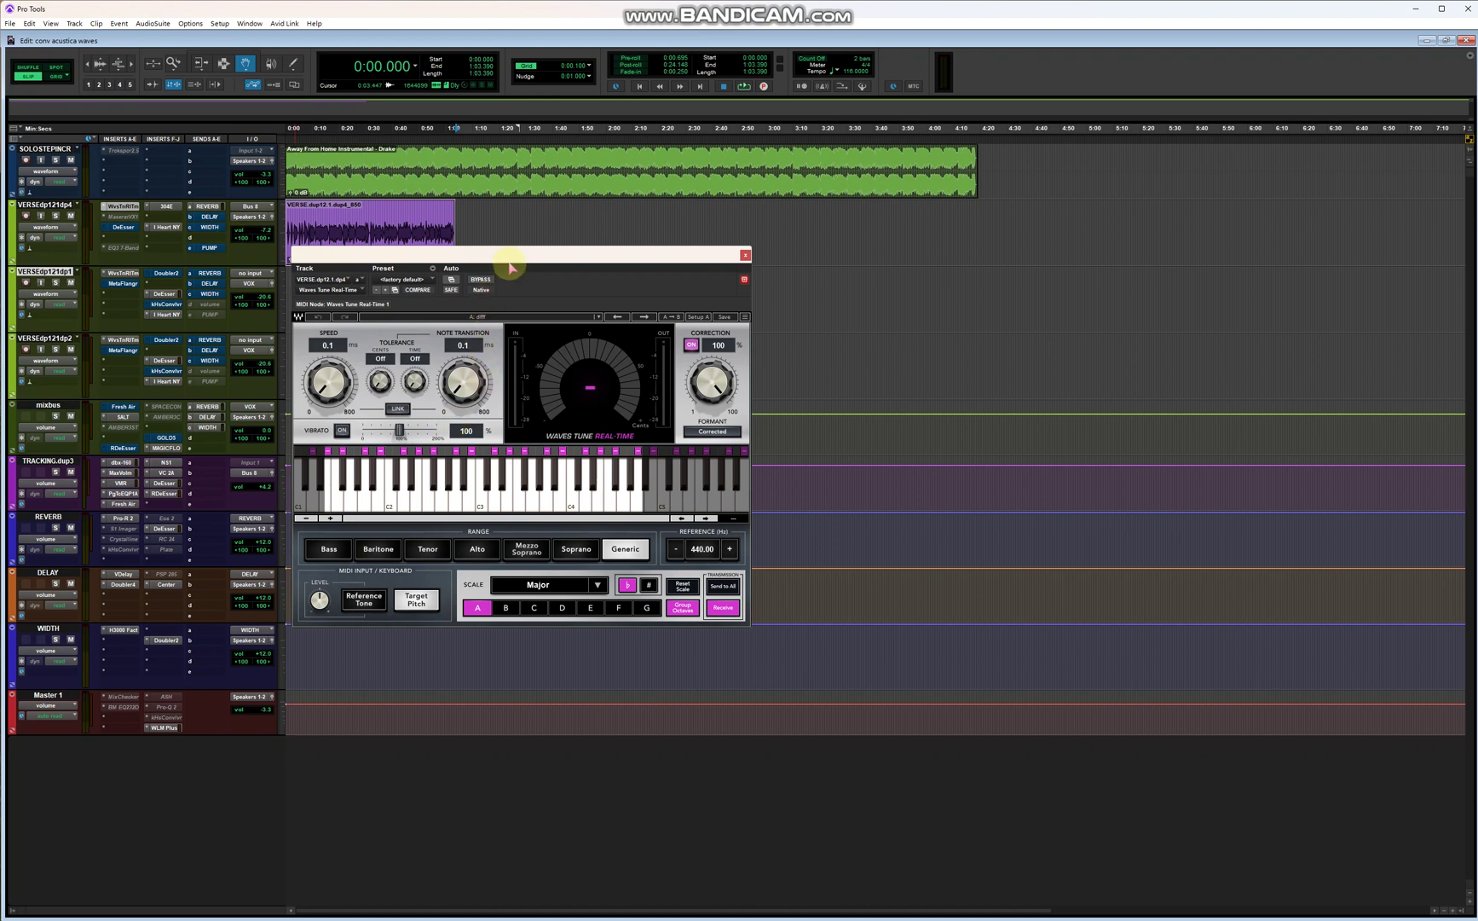
left_click_drag(555, 250, 682, 240)
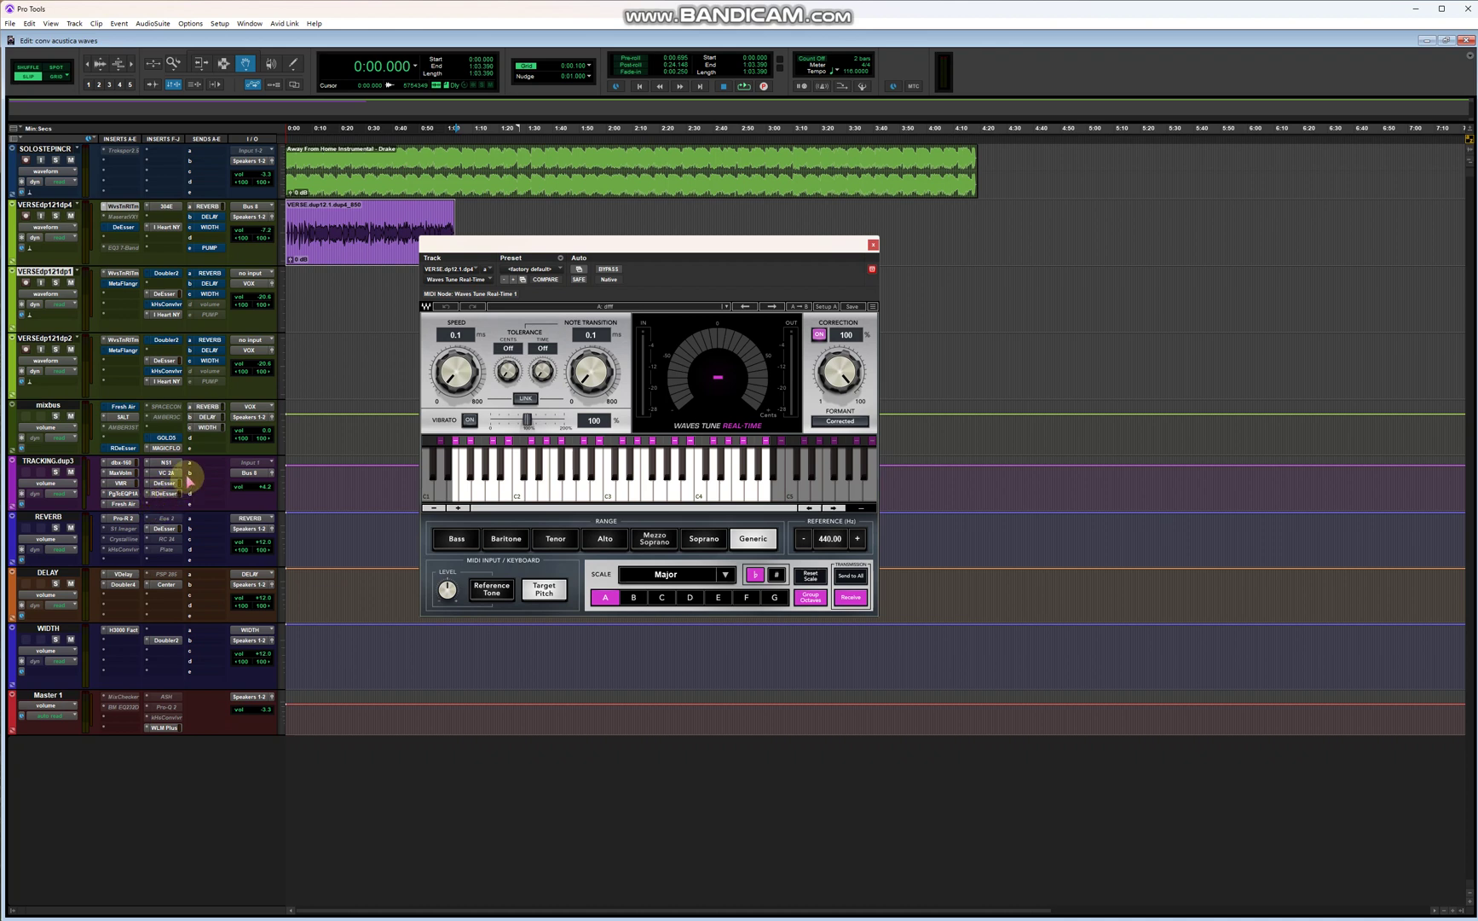
left_click(173, 208)
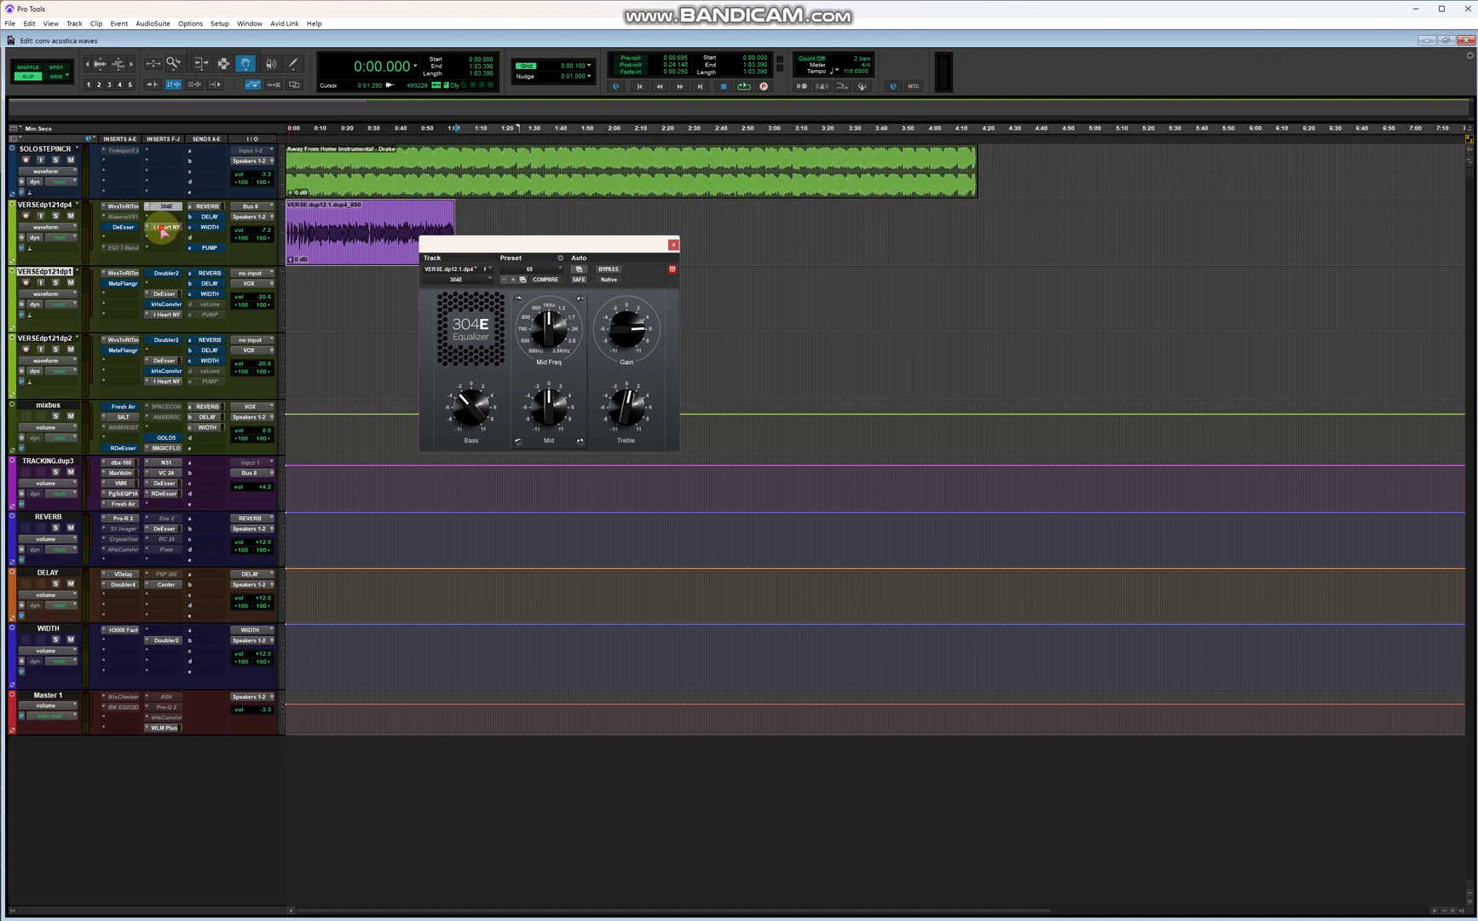
left_click(165, 227)
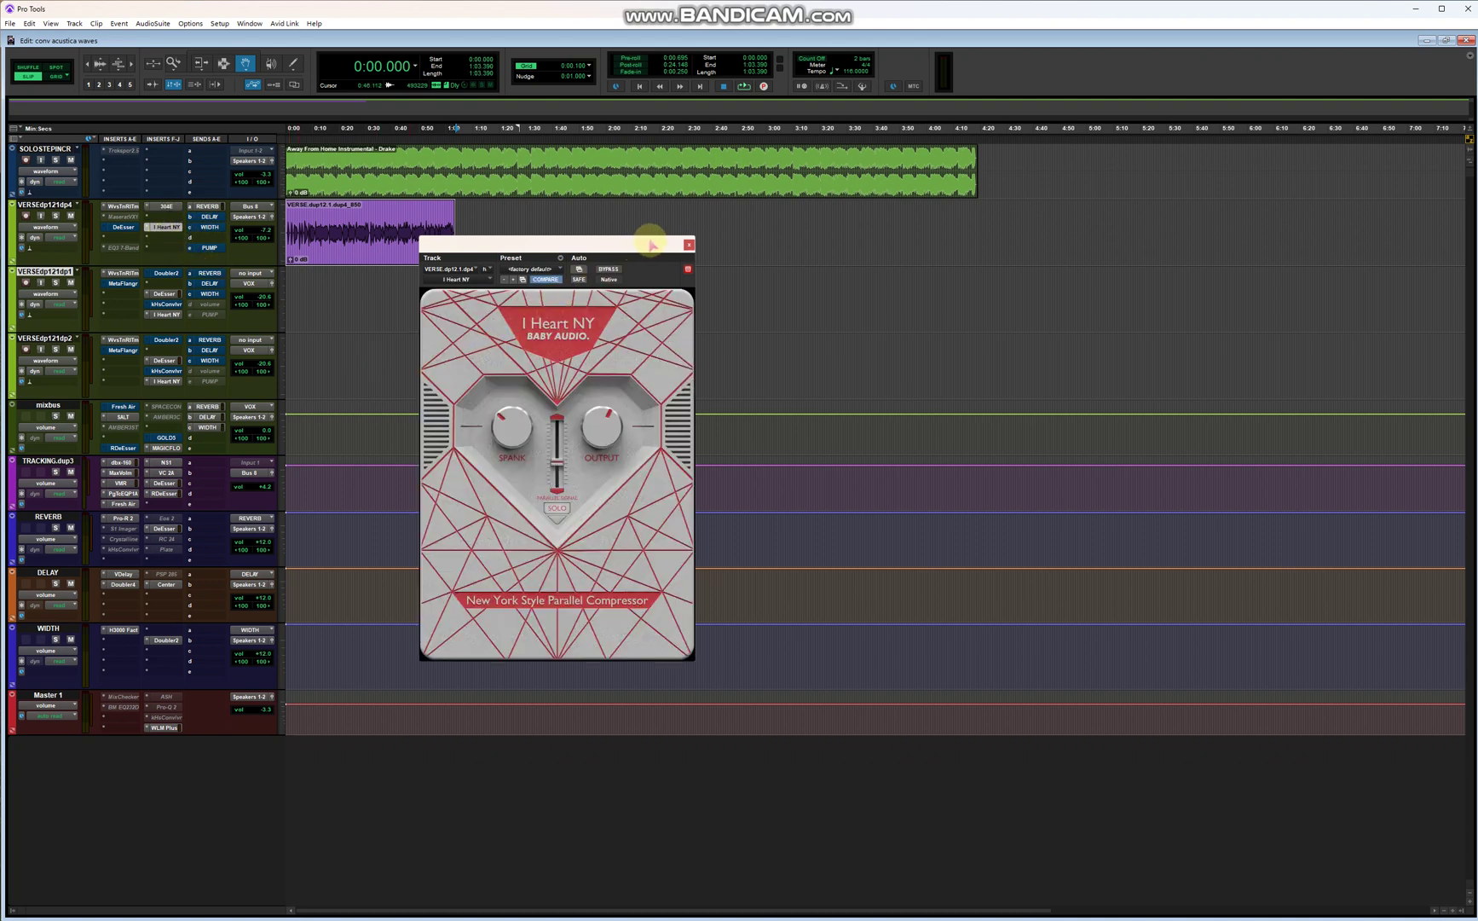
left_click(689, 245)
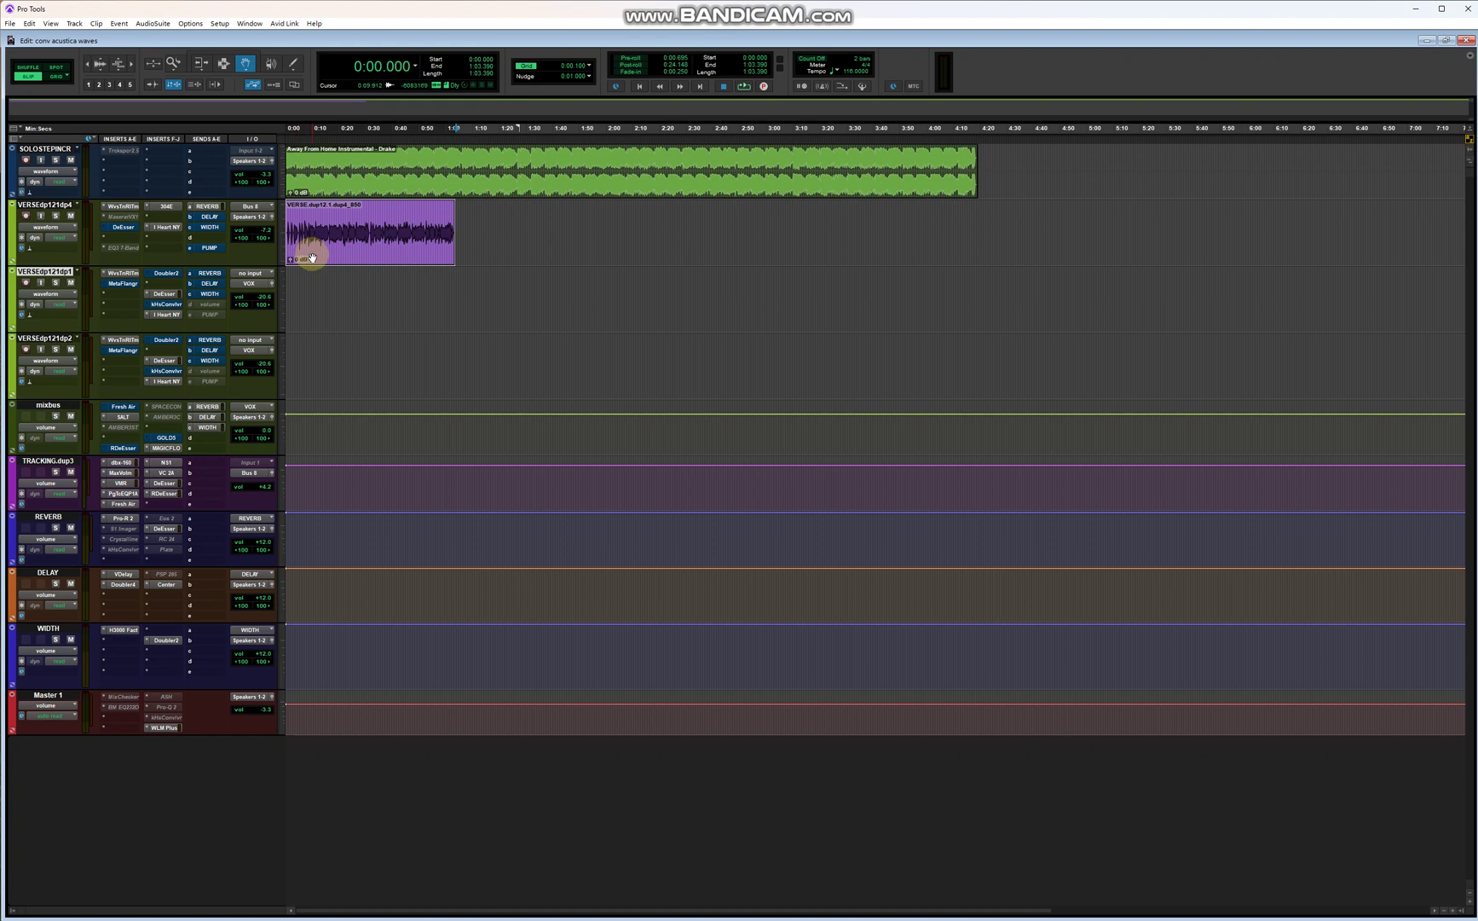
Move the vocal clip from the VERSEdp121dp4 track down to the VERSEdp121dp1 track, keeping its start at 0:00
left_click_drag(312, 257, 319, 289)
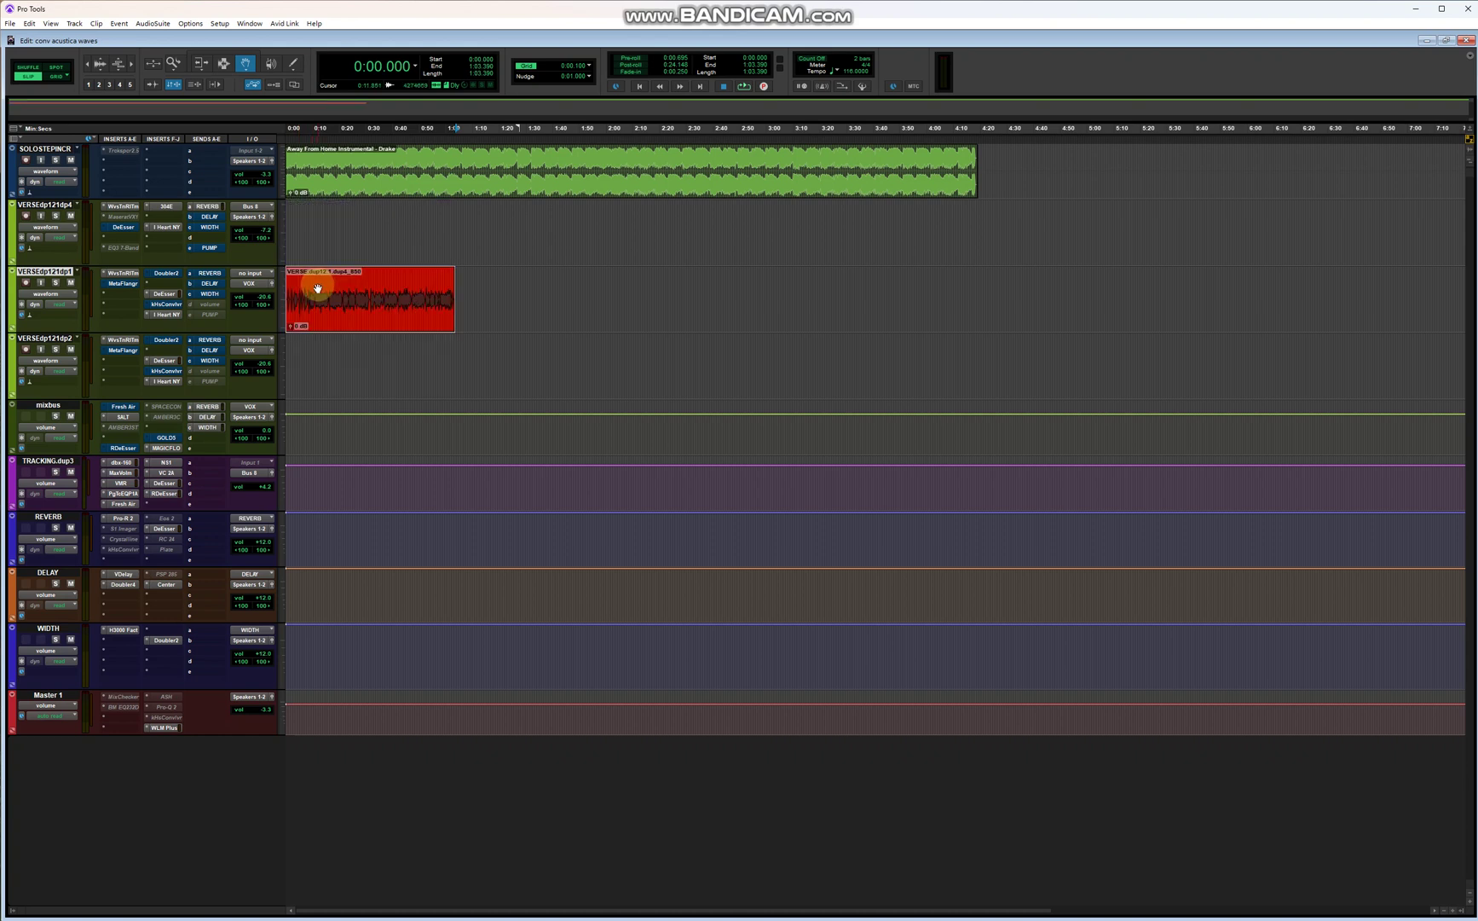
Open the SALT equalizer on the mixbus track, play the session from the start to audition the vocal, and stop playback
left_click(177, 295)
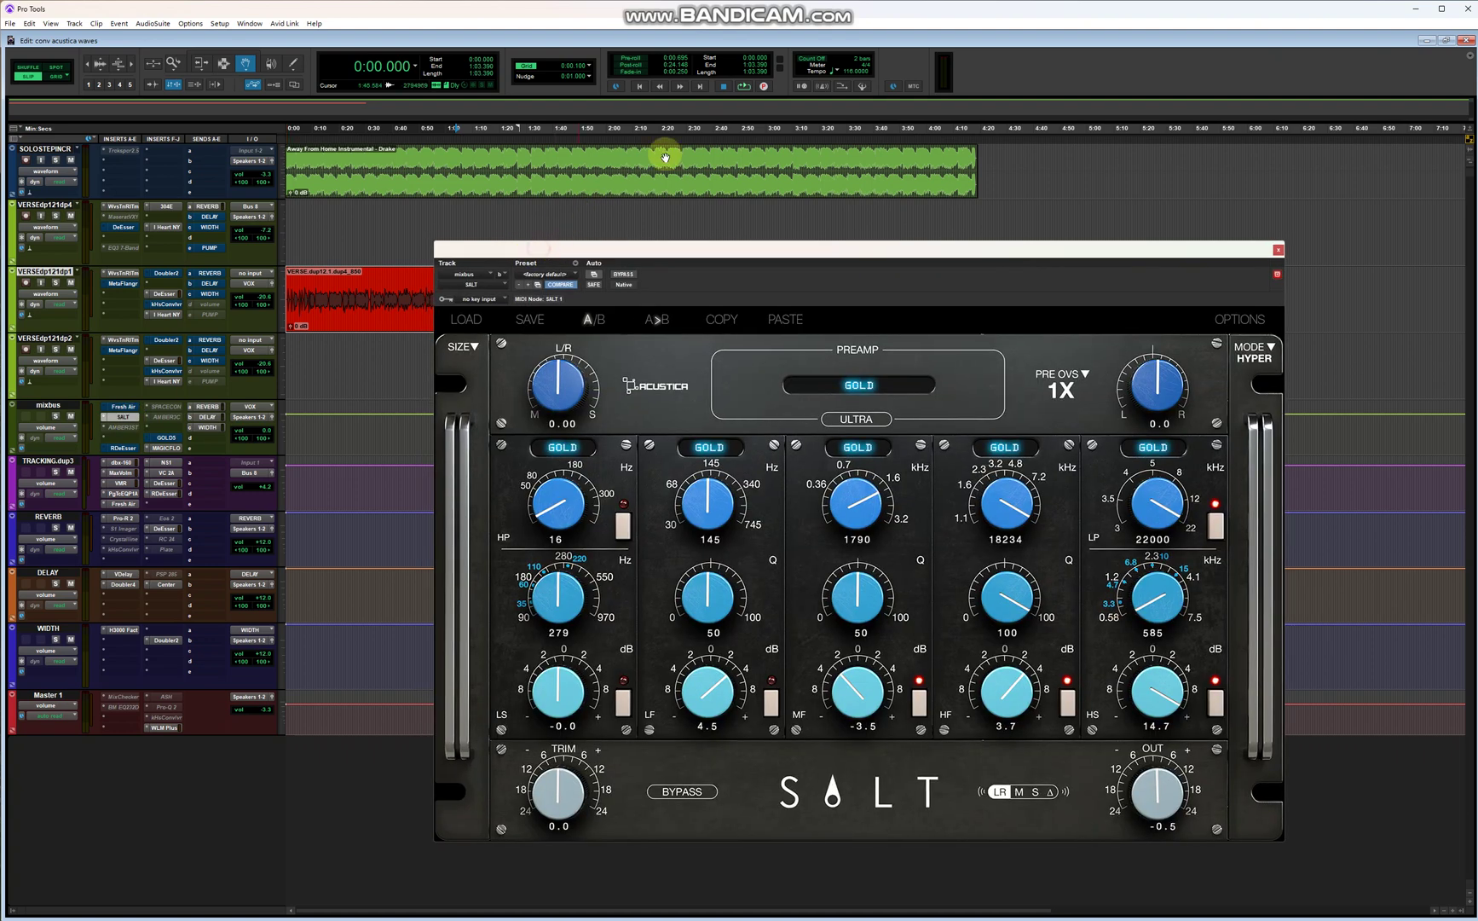
left_click(743, 86)
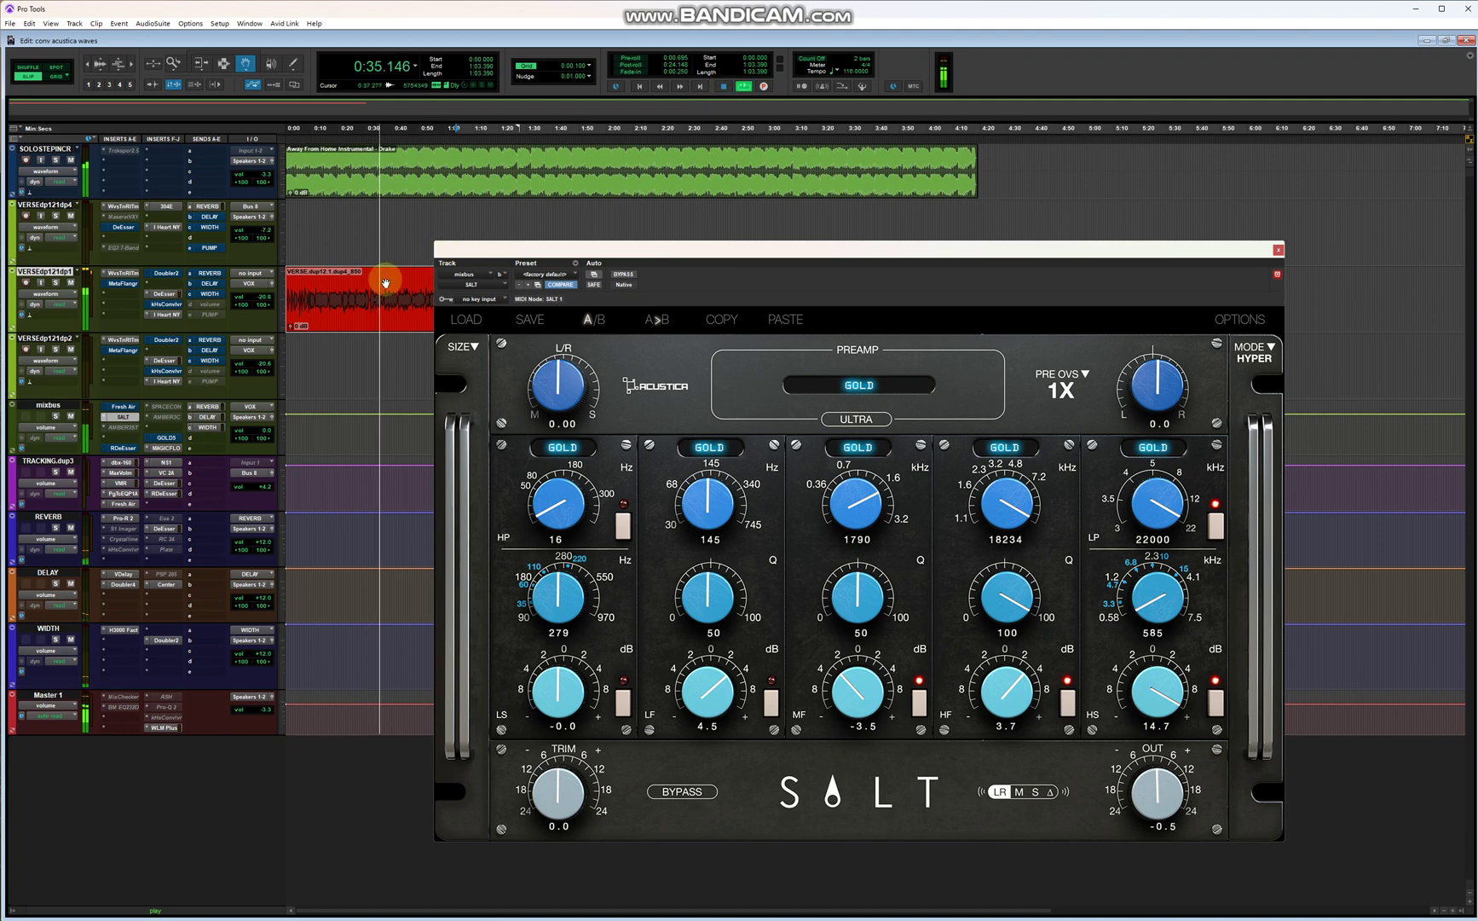
mouse_move(388, 279)
left_mouse_down()
mouse_move(386, 249)
mouse_move(386, 290)
left_mouse_up()
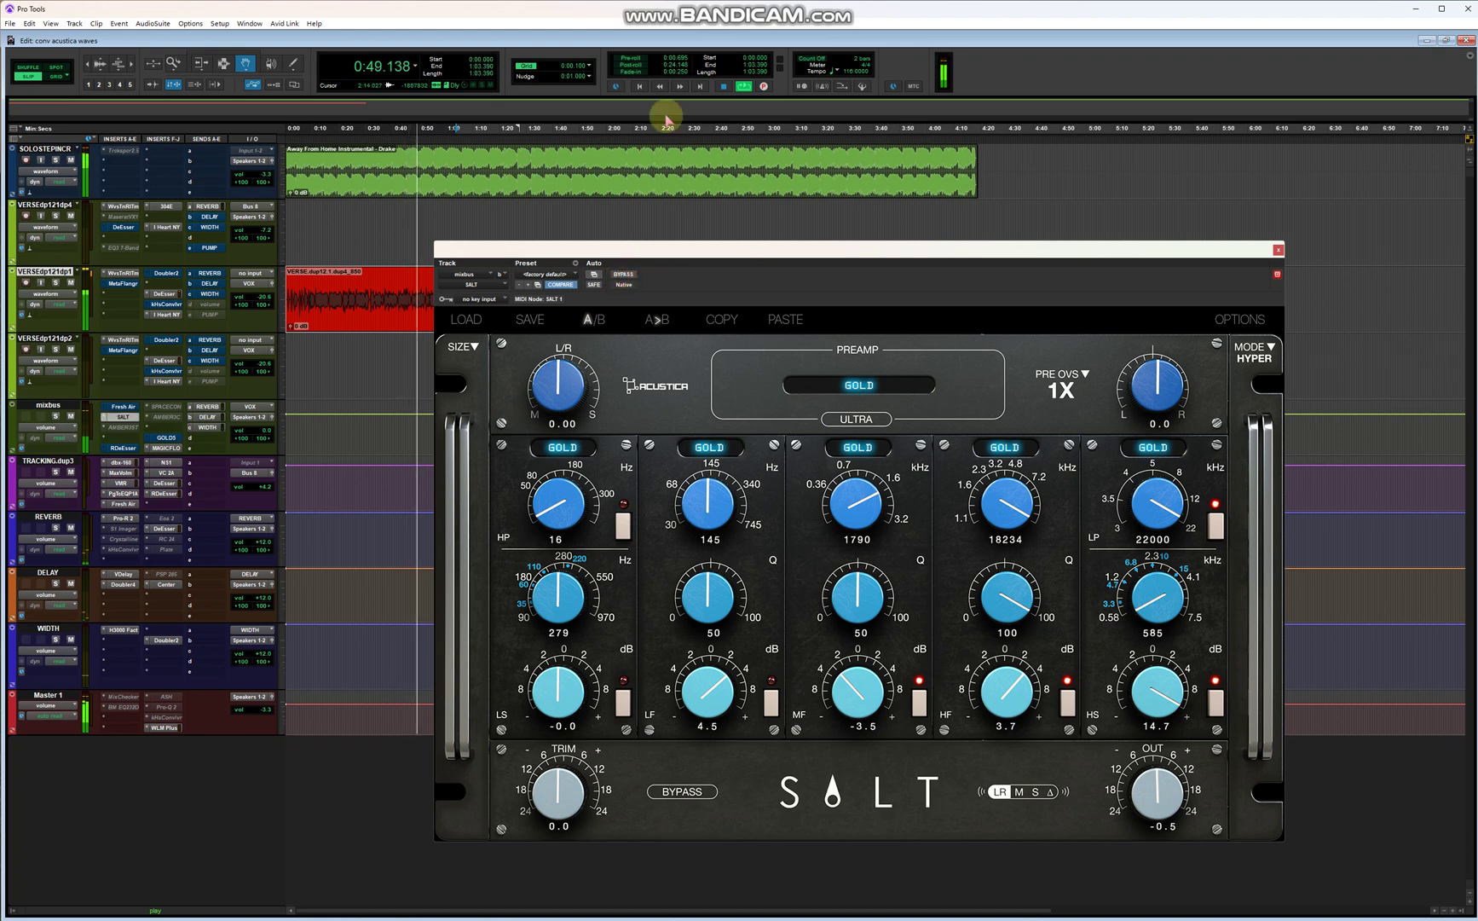
left_click(731, 86)
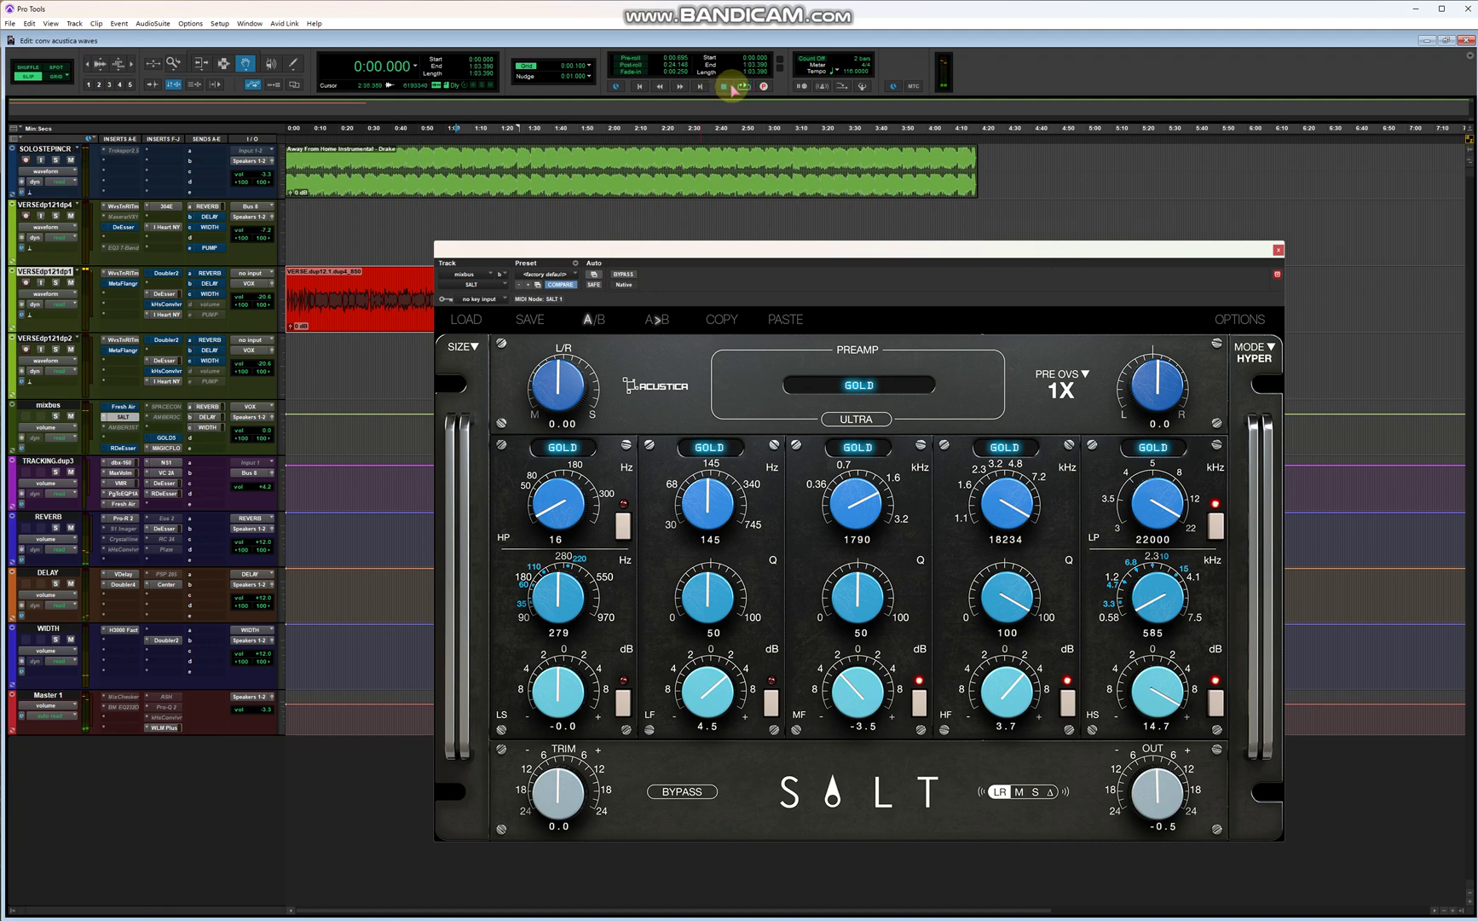
Replay the session from the start while toggling SALT's bypass on and off, then close the plug-in and stop playback
left_click(741, 86)
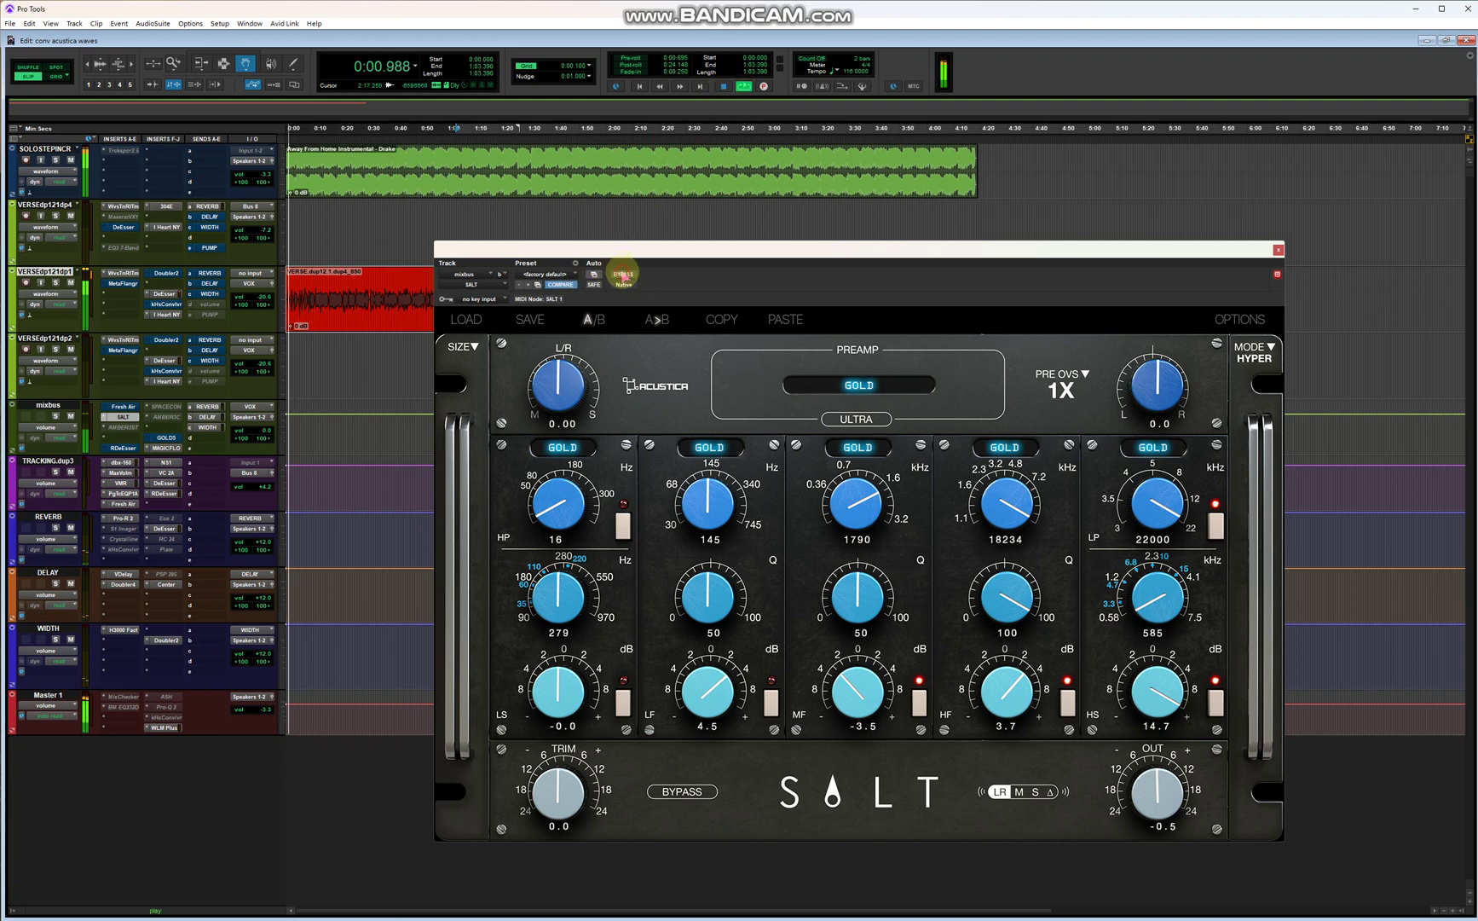
left_click(623, 275)
left_click(623, 275)
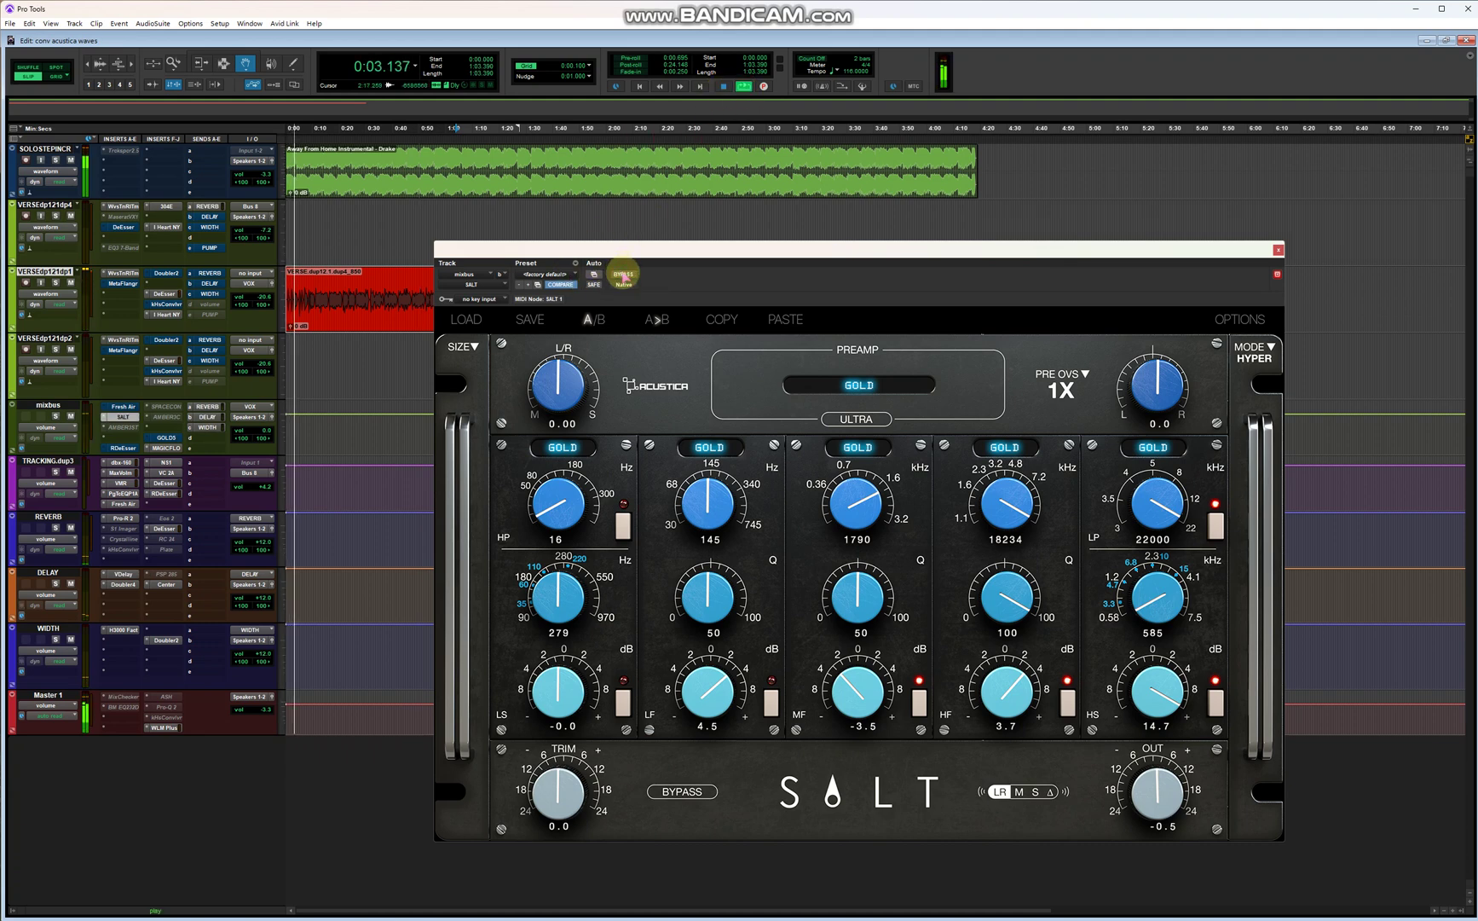
left_click(1278, 249)
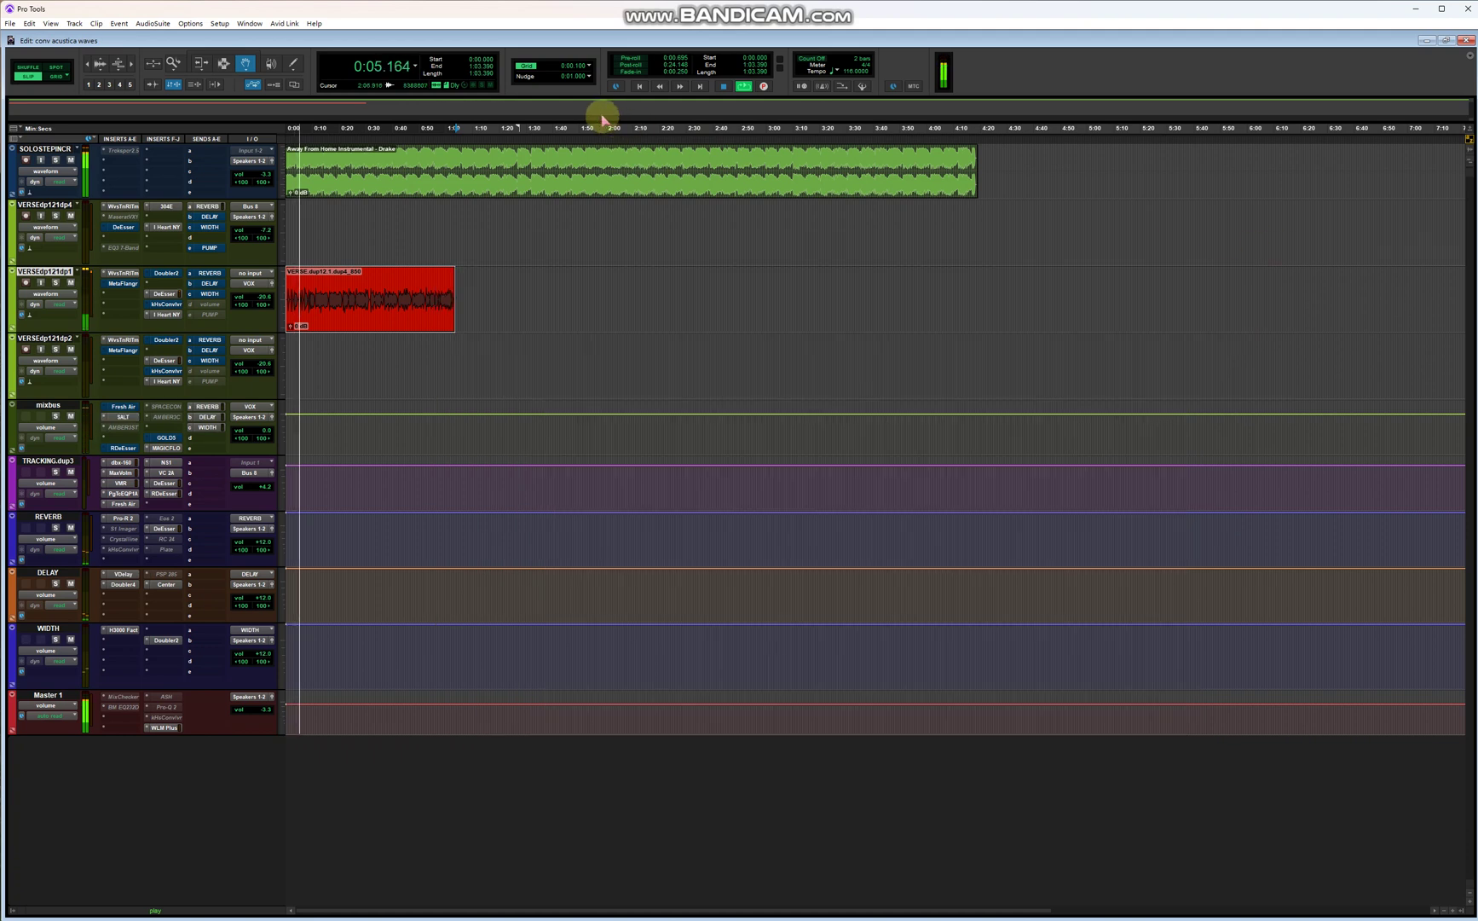
left_click(723, 87)
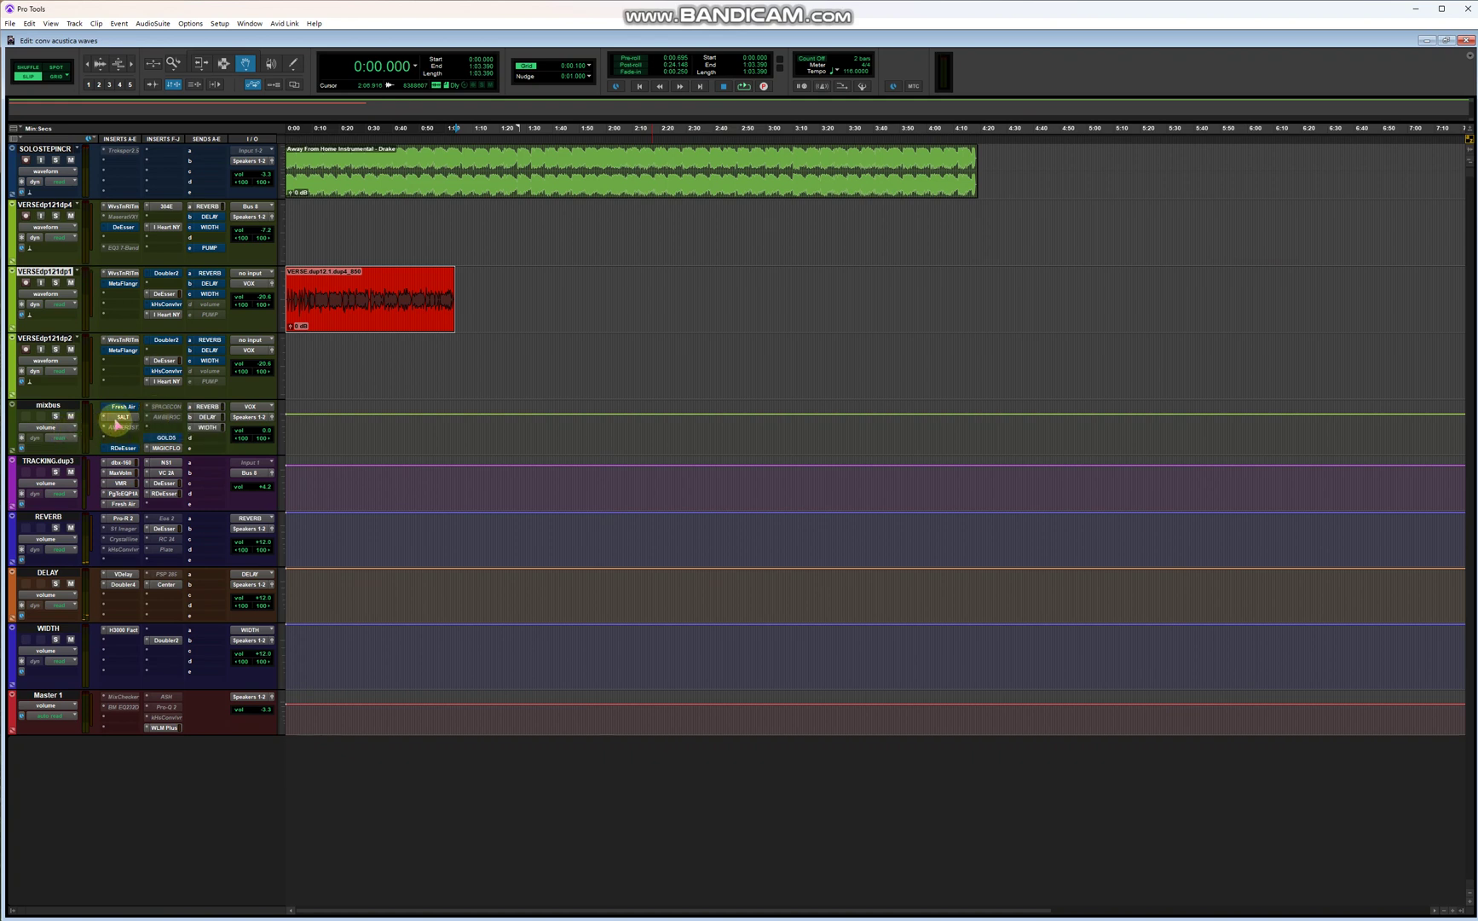
Review the SALT, GOLD5 and MAGICFLOW inserts on the mixbus track, and close the plug-in window
left_click(121, 417)
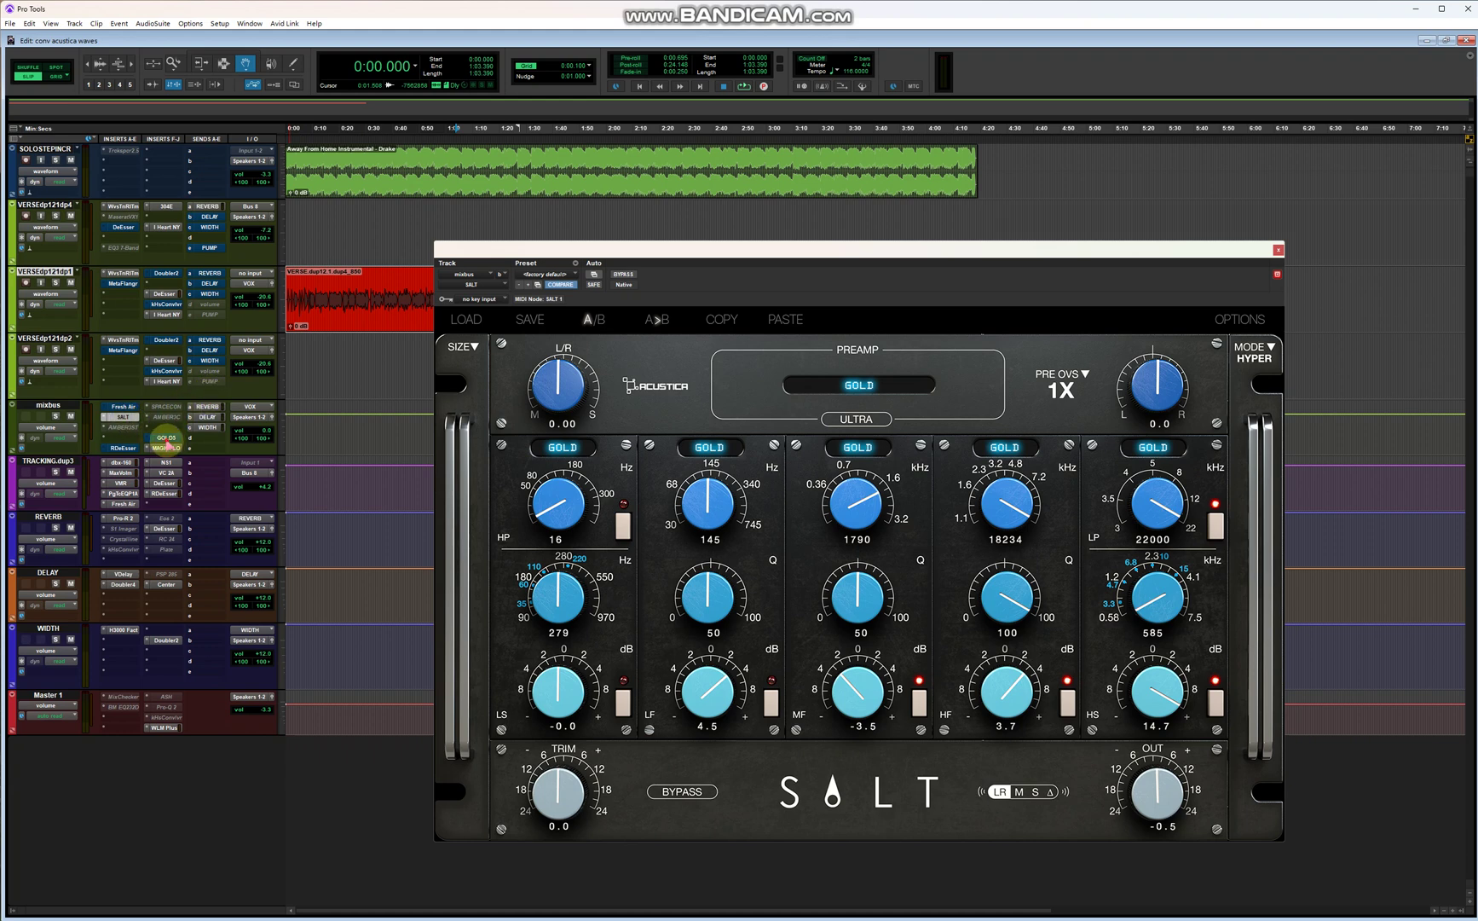
left_click(166, 437)
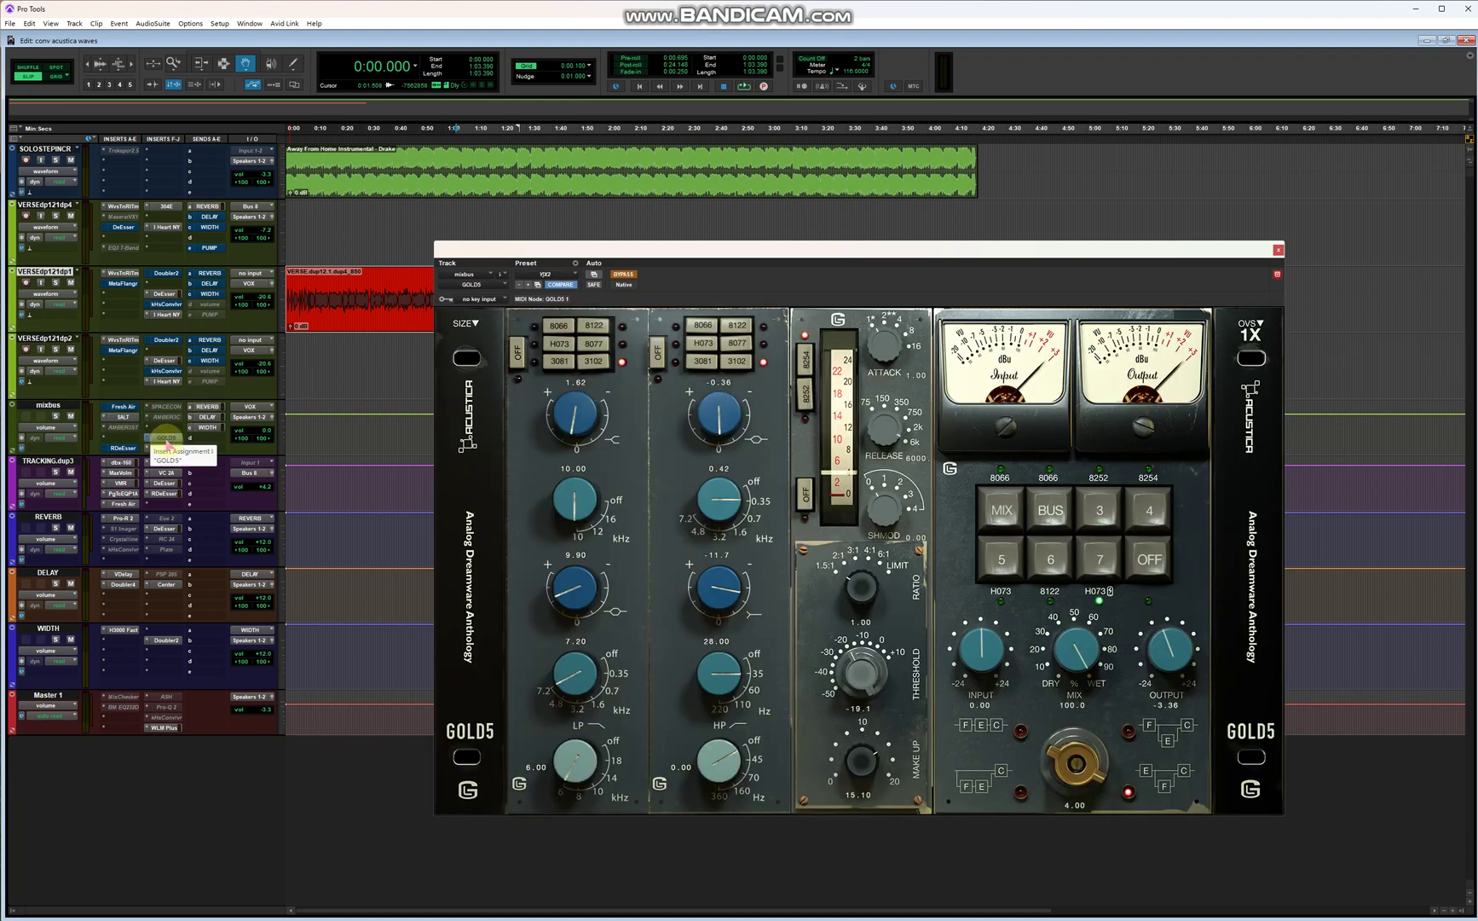
left_click(166, 440)
left_click(169, 448)
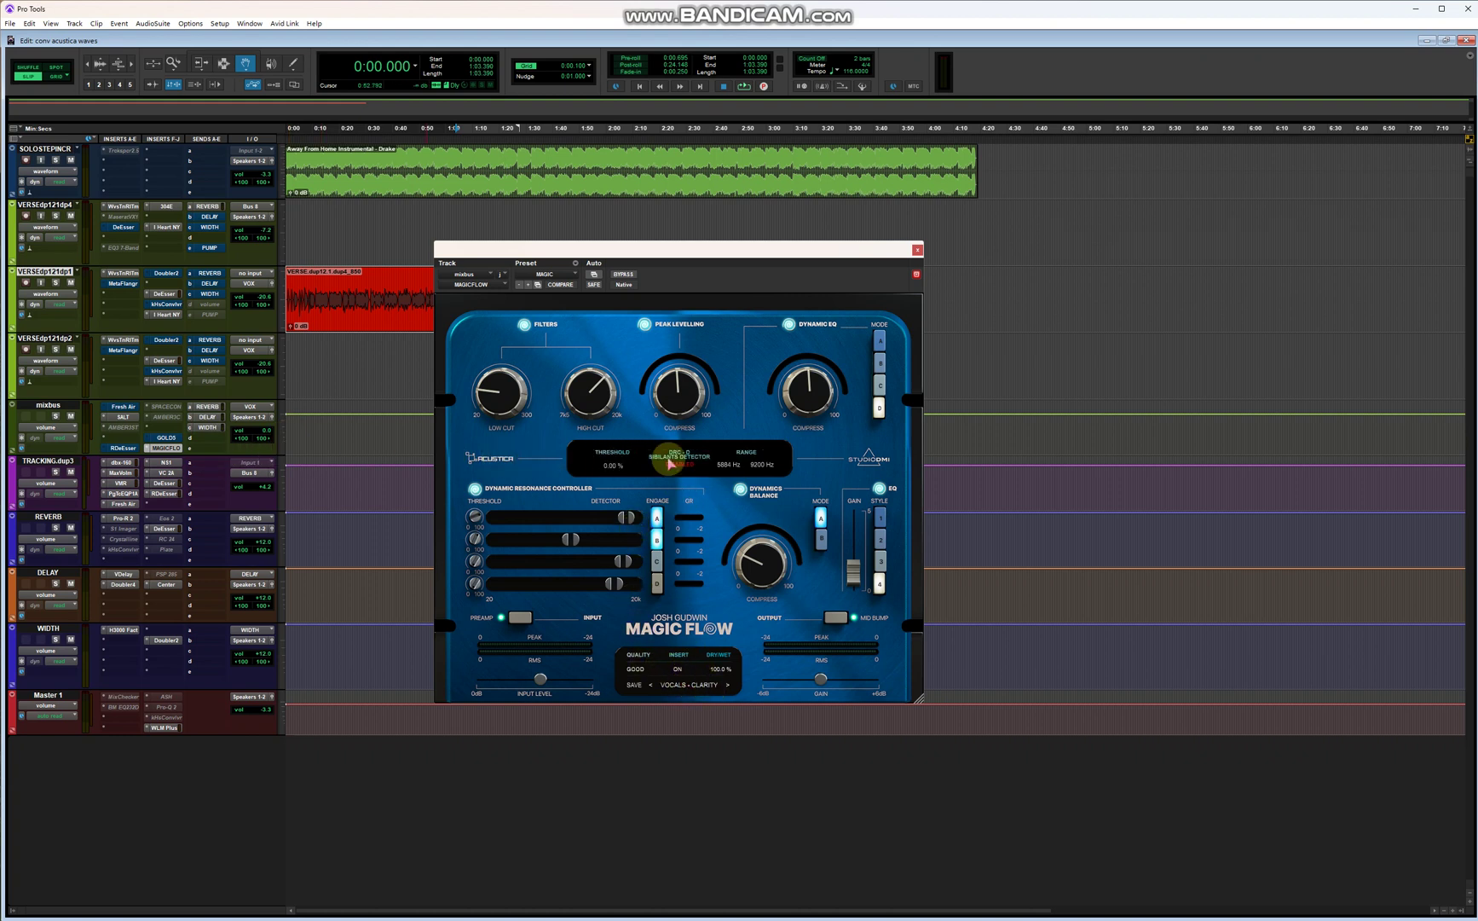
left_click(918, 250)
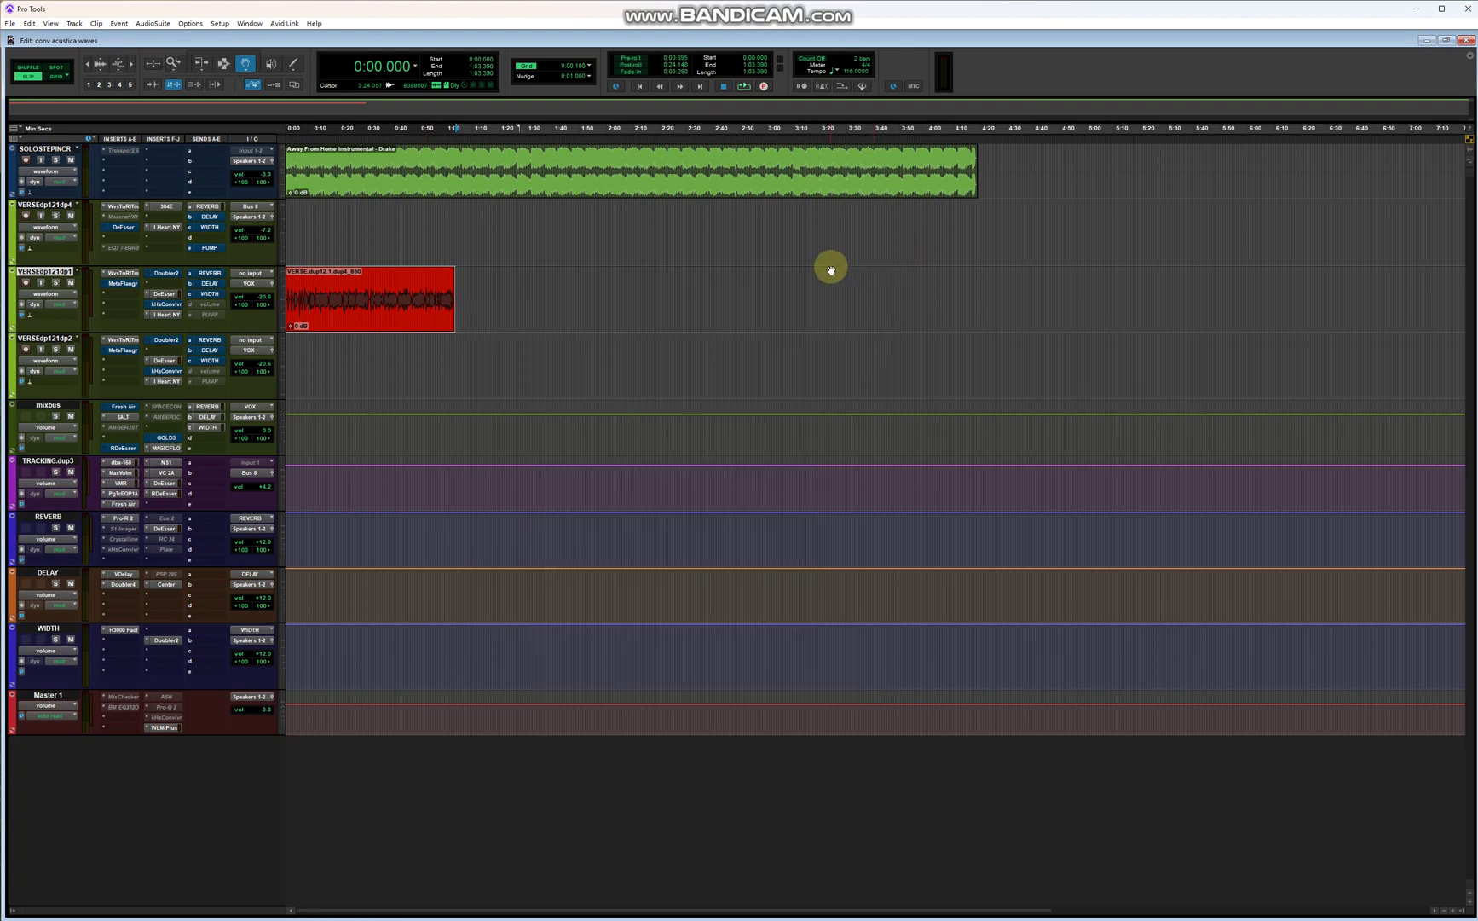